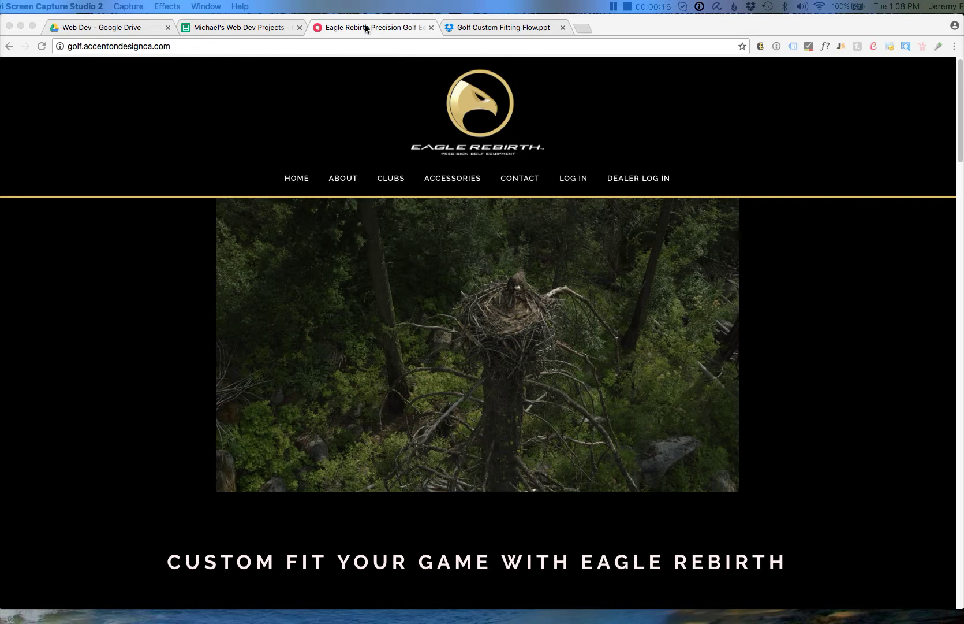
# Open the custom club fitting form from the Eagle Rebirth home page's Start Your Fitting section.
pyautogui.click(514, 29)
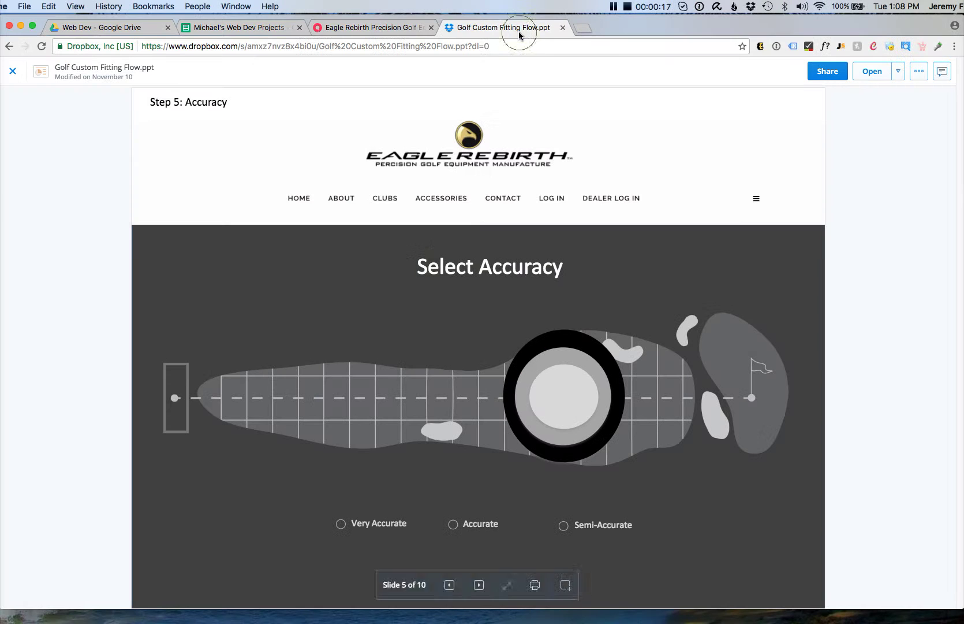
pyautogui.click(388, 27)
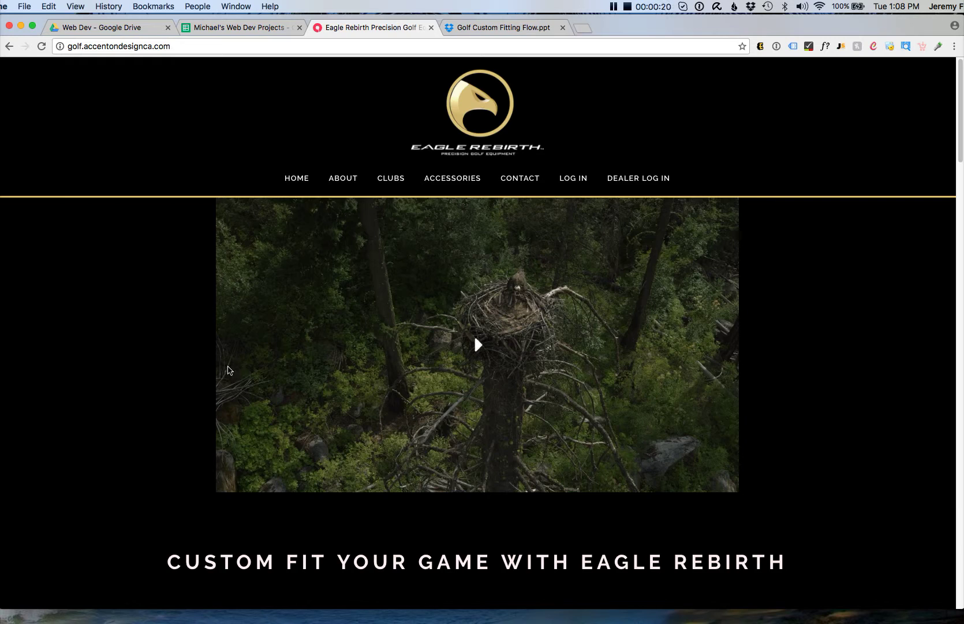
pyautogui.scroll(-15, 225, 372)
pyautogui.scroll(-20, 377, 338)
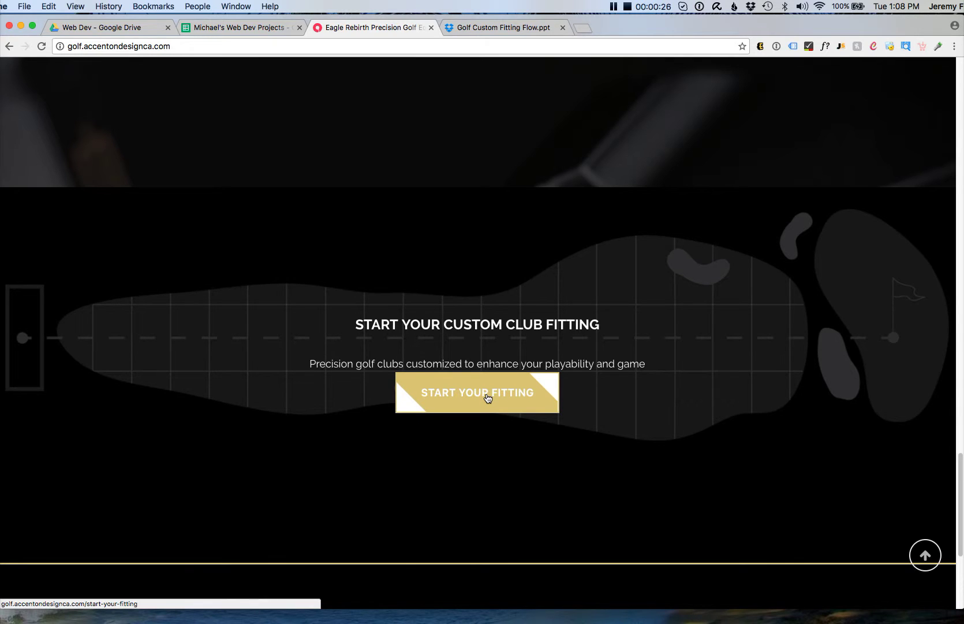
pyautogui.click(487, 396)
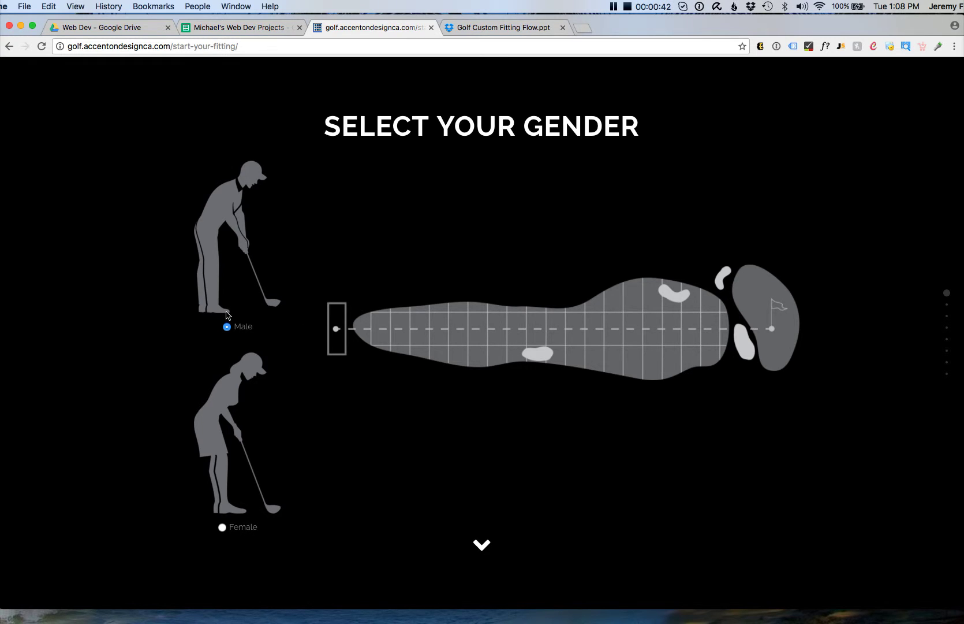
# Review the Golf Custom Fitting Flow presentation and the Golf Matrix sheet, and return to the fitting form.
pyautogui.click(485, 27)
pyautogui.click(376, 28)
pyautogui.click(254, 28)
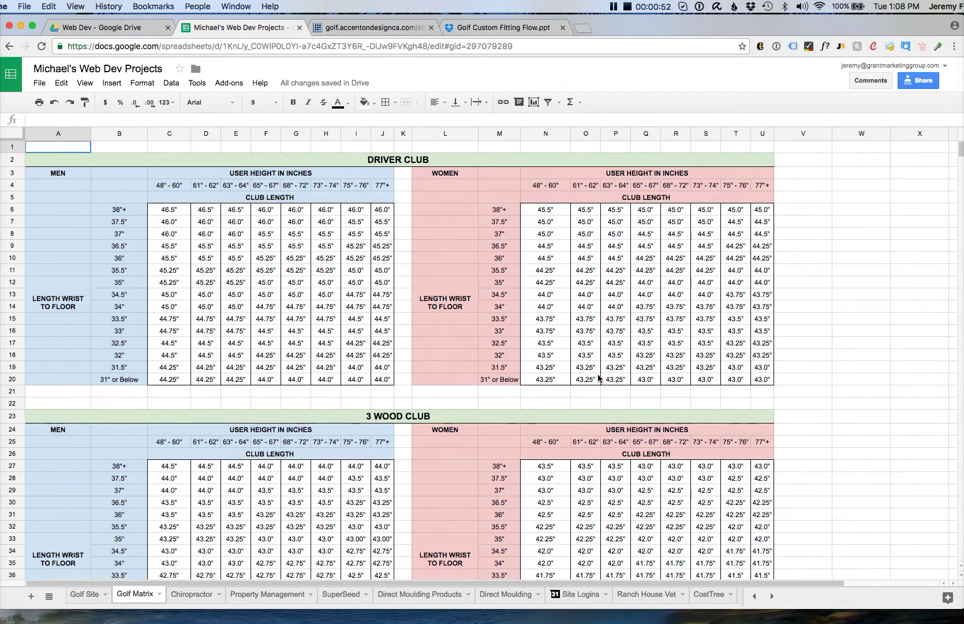
pyautogui.scroll(-5, 598, 375)
pyautogui.scroll(5, 598, 373)
pyautogui.click(372, 28)
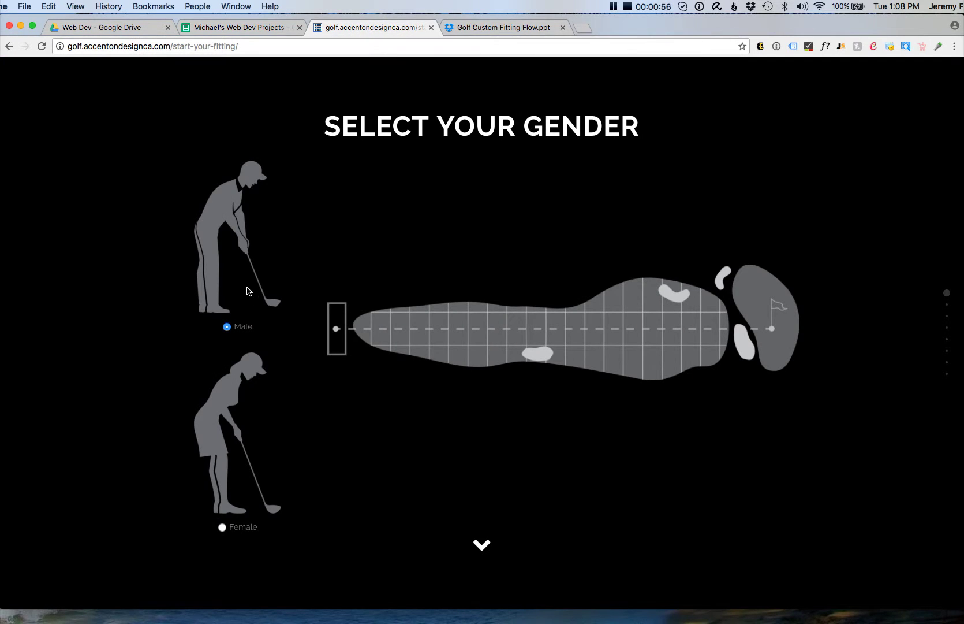
# Keep Male as the gender, choose Right Handed, and advance to the height and length section.
pyautogui.click(482, 545)
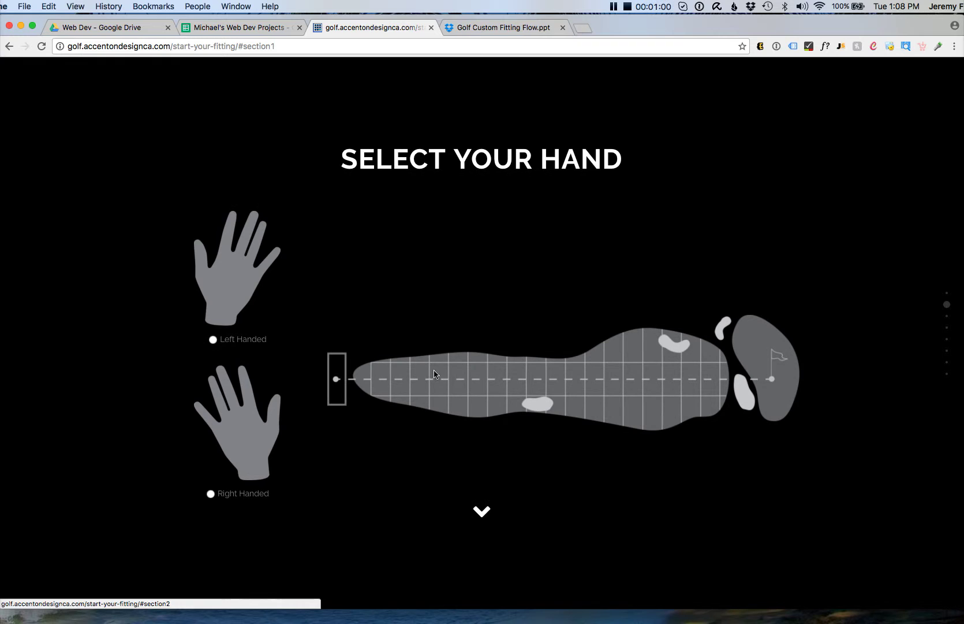
pyautogui.click(212, 494)
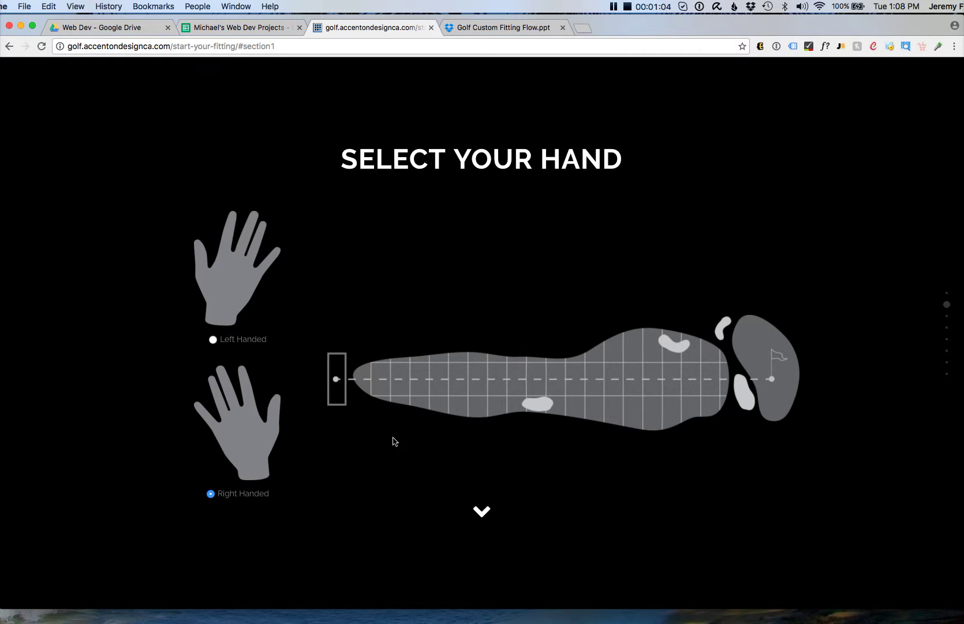
pyautogui.click(483, 514)
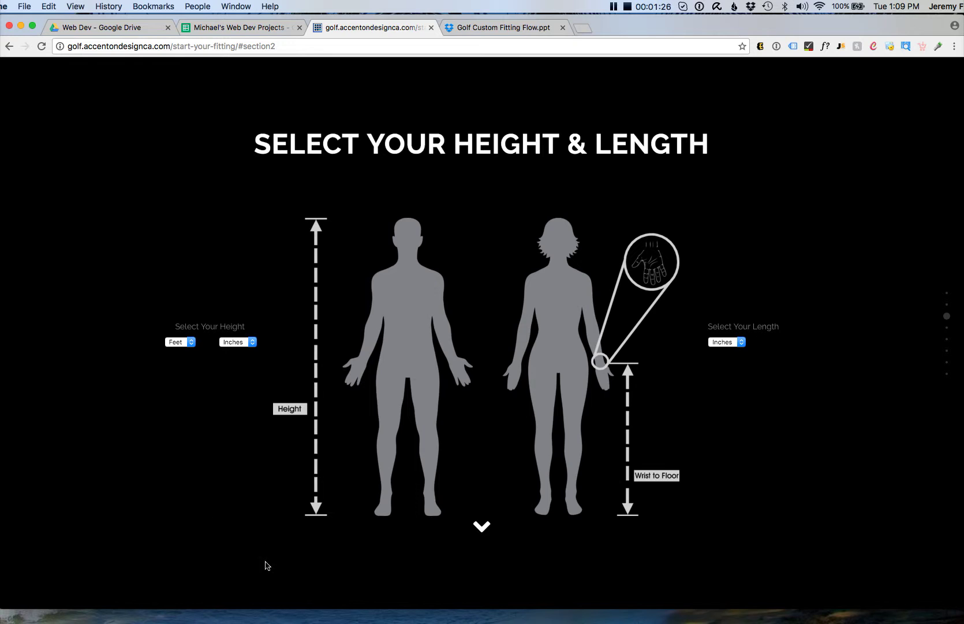
# Set the golfer's height to 6 feet 7 inches in the fitting form.
pyautogui.click(179, 345)
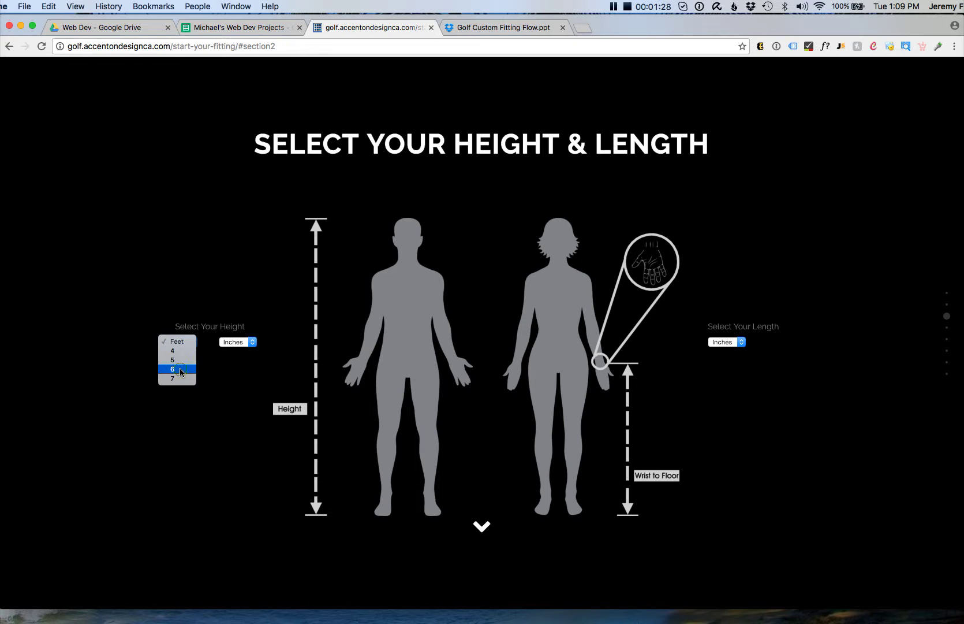
pyautogui.click(181, 370)
pyautogui.click(232, 342)
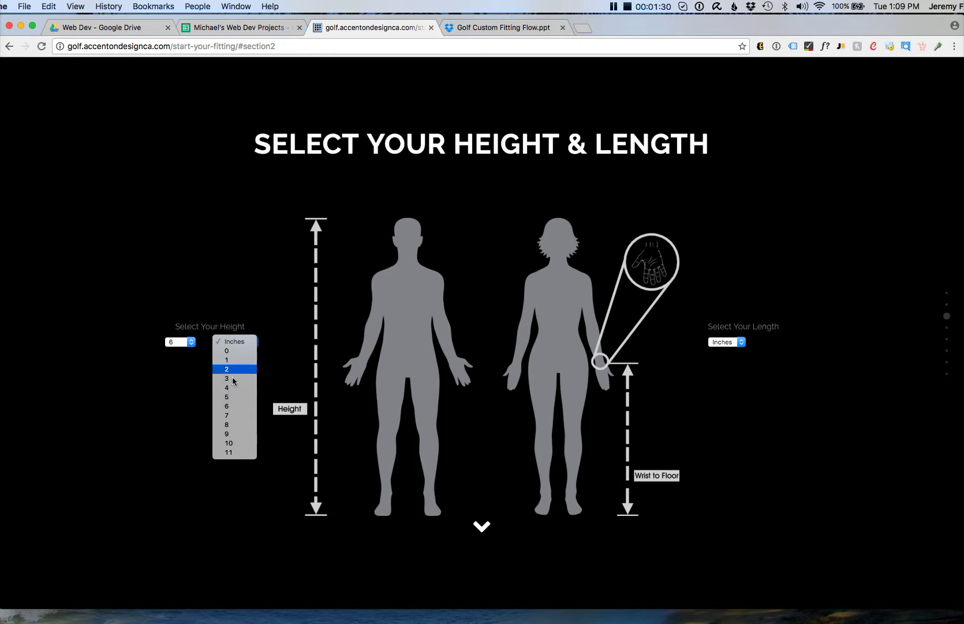
pyautogui.click(235, 415)
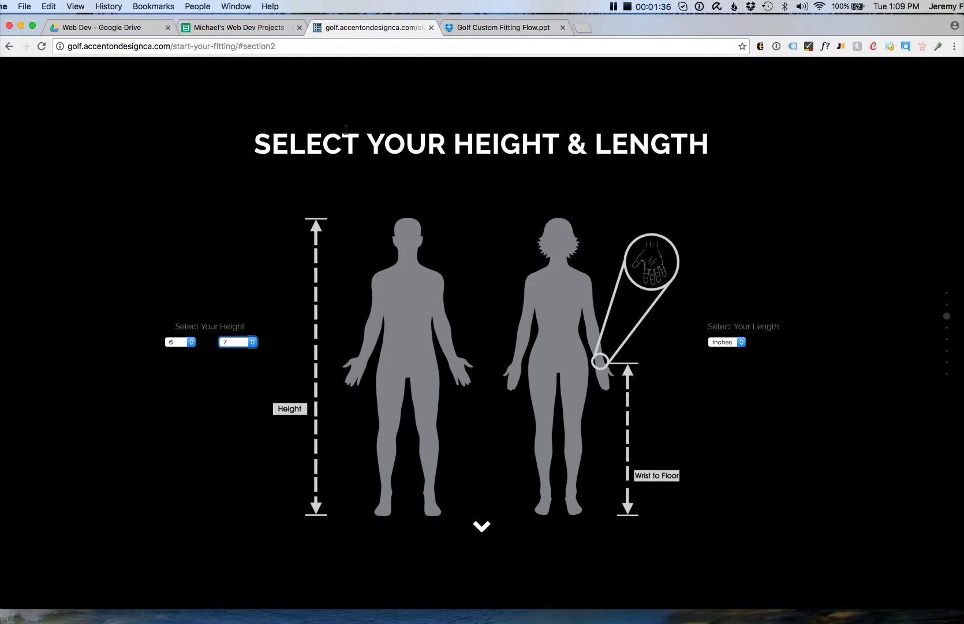
# Compare the form with the Golf Matrix sheet and set the wrist-to-floor length to 36 inches.
pyautogui.click(237, 29)
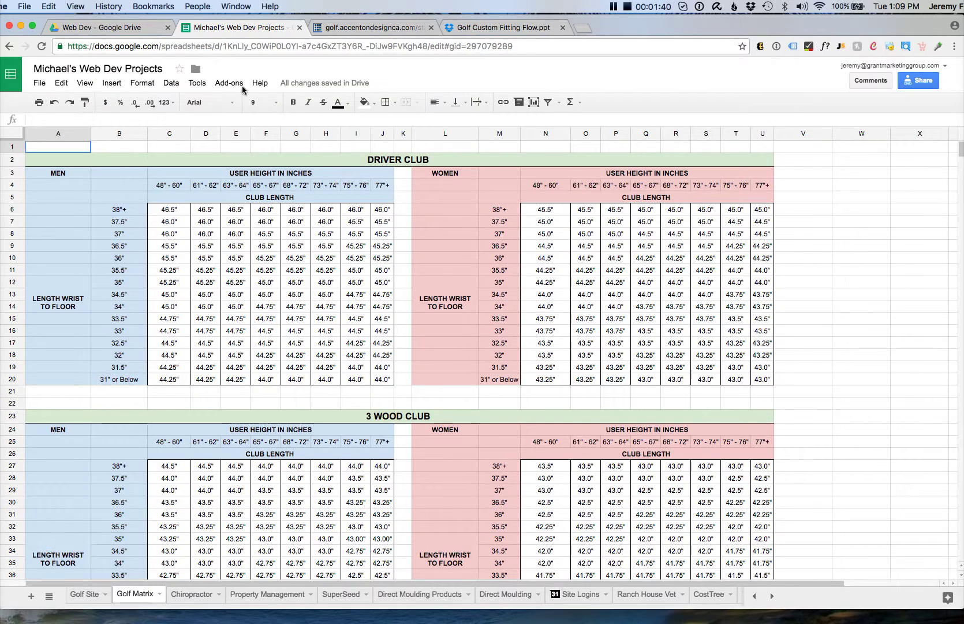
pyautogui.click(365, 32)
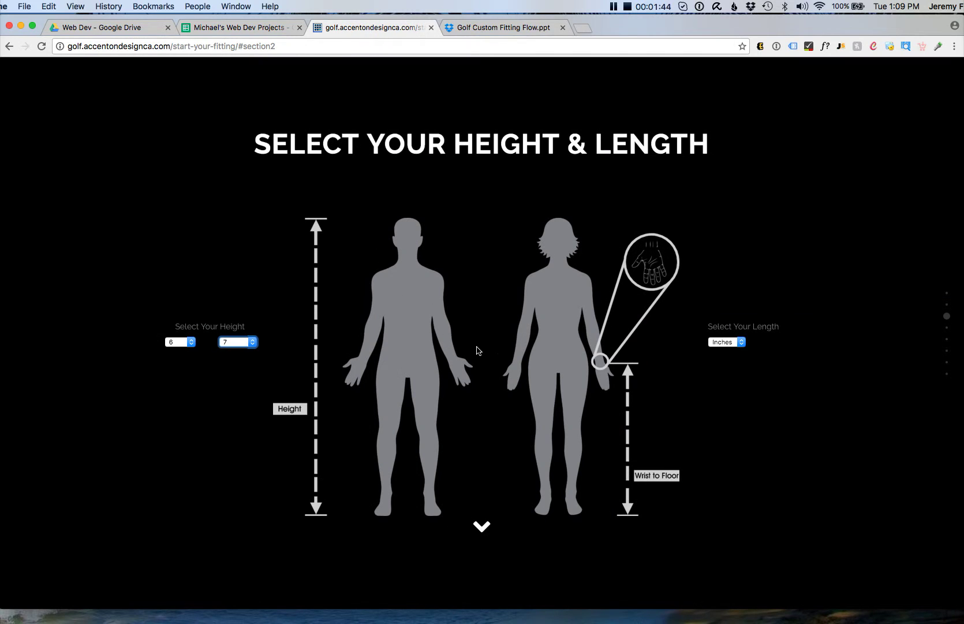
pyautogui.click(261, 34)
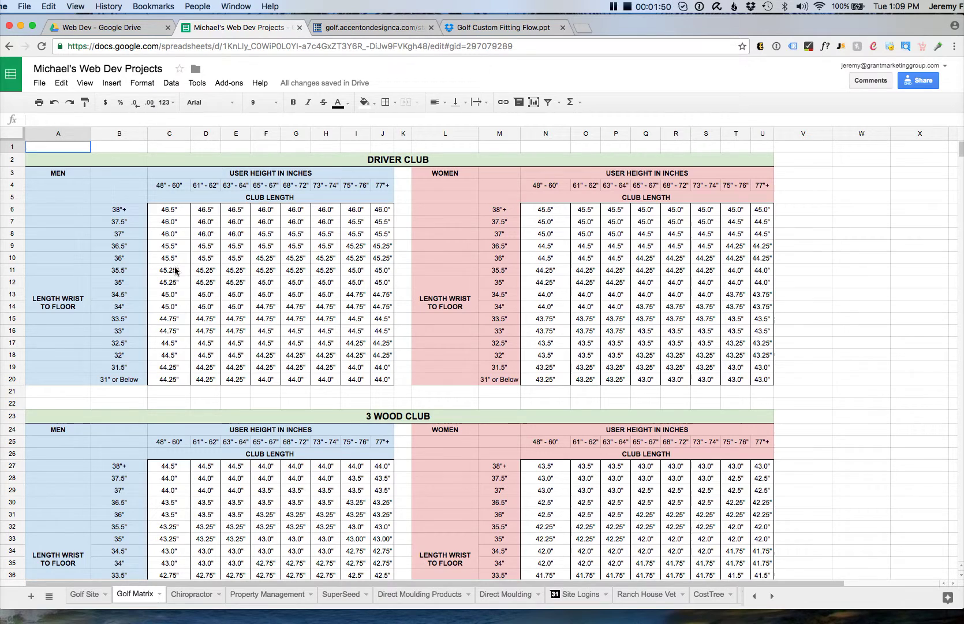
pyautogui.click(373, 32)
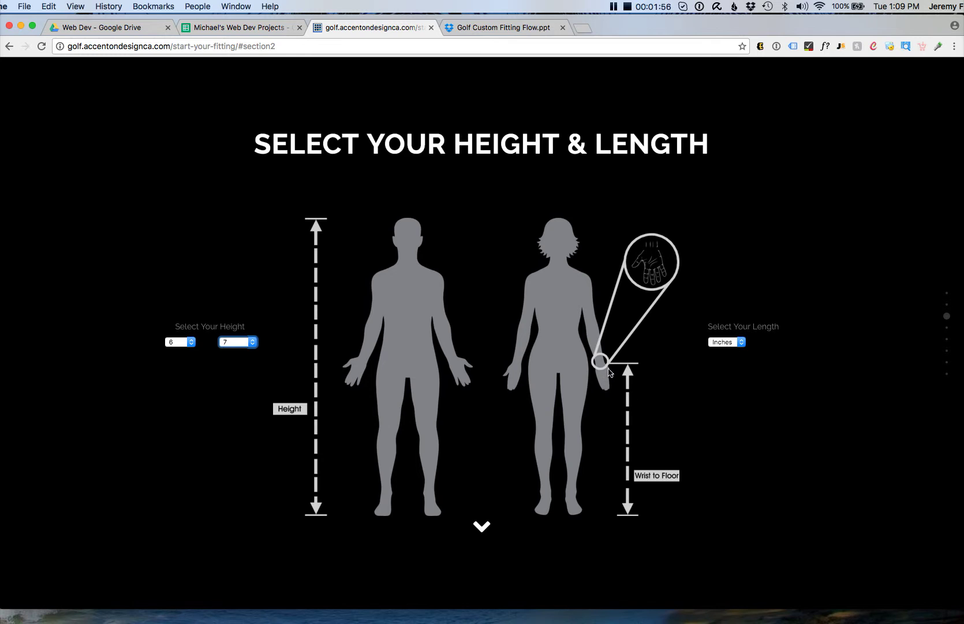
pyautogui.click(738, 342)
pyautogui.click(730, 426)
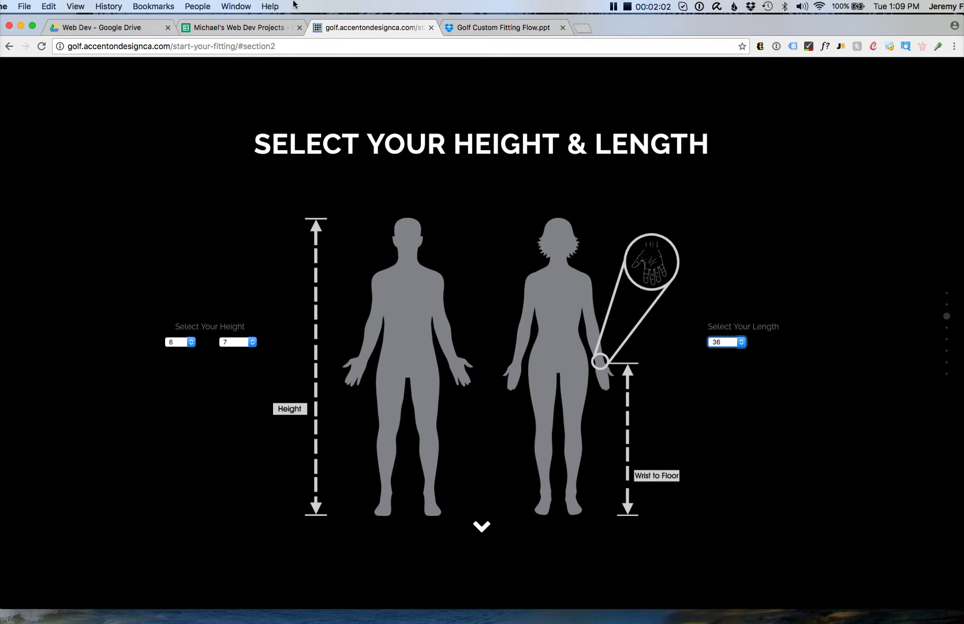
# Examine the club length tables in the Golf Matrix sheet from Driver Club to the Putter table, and return to the fitting form.
pyautogui.click(246, 26)
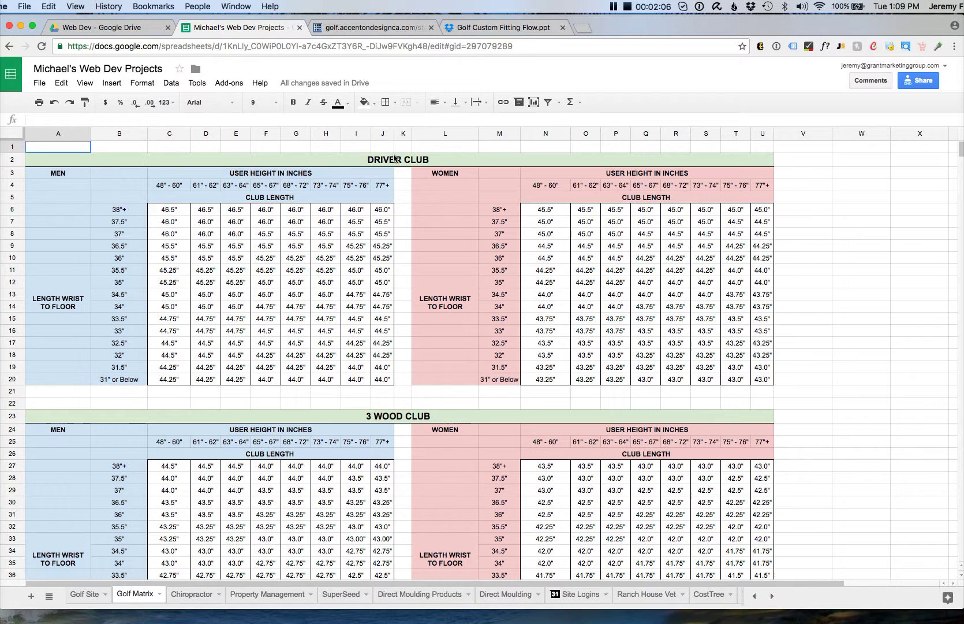
pyautogui.scroll(-5, 392, 260)
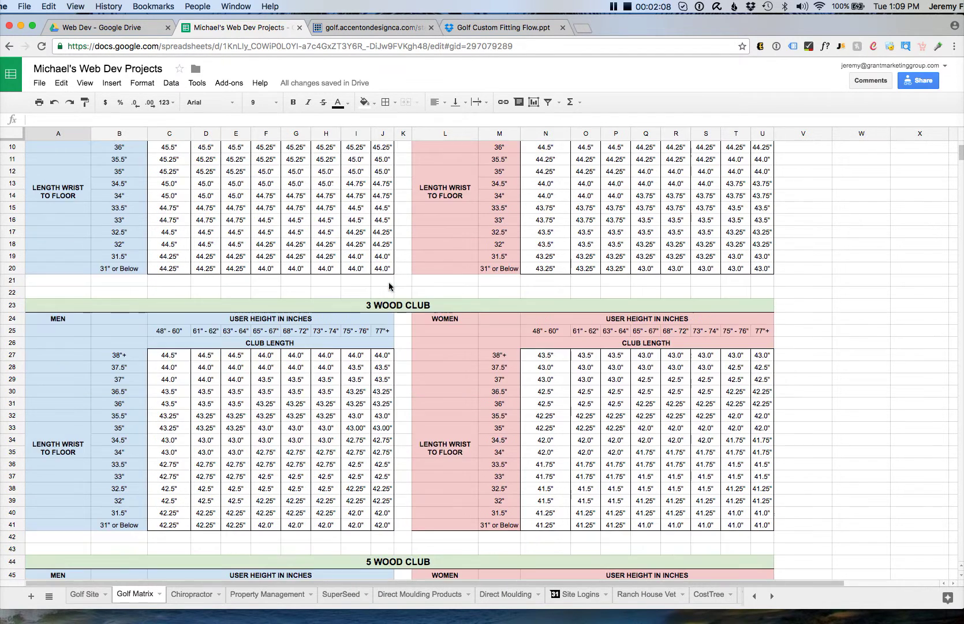
pyautogui.scroll(5, 404, 162)
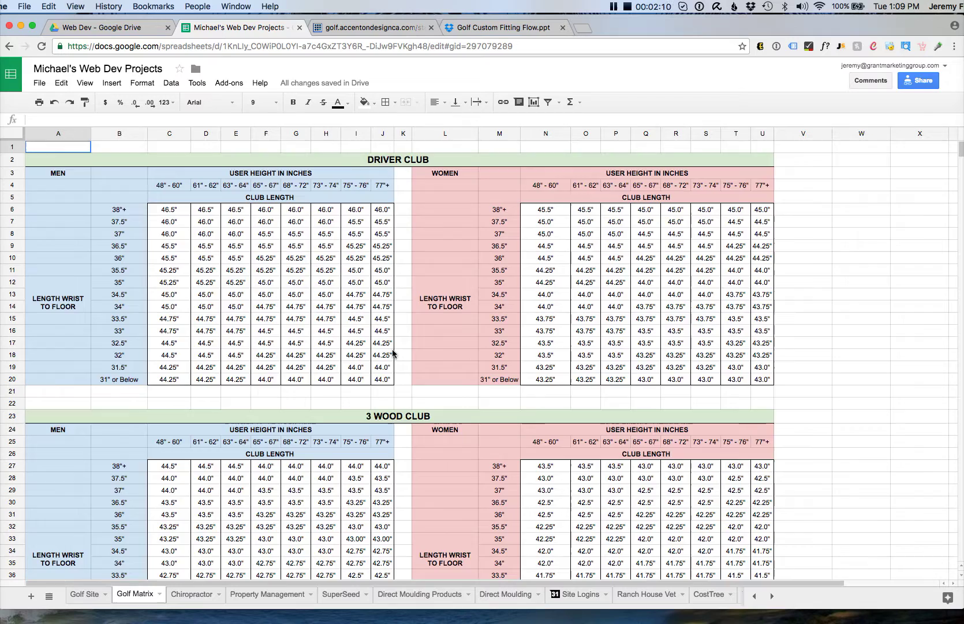
pyautogui.scroll(-4, 392, 355)
pyautogui.scroll(-15, 378, 276)
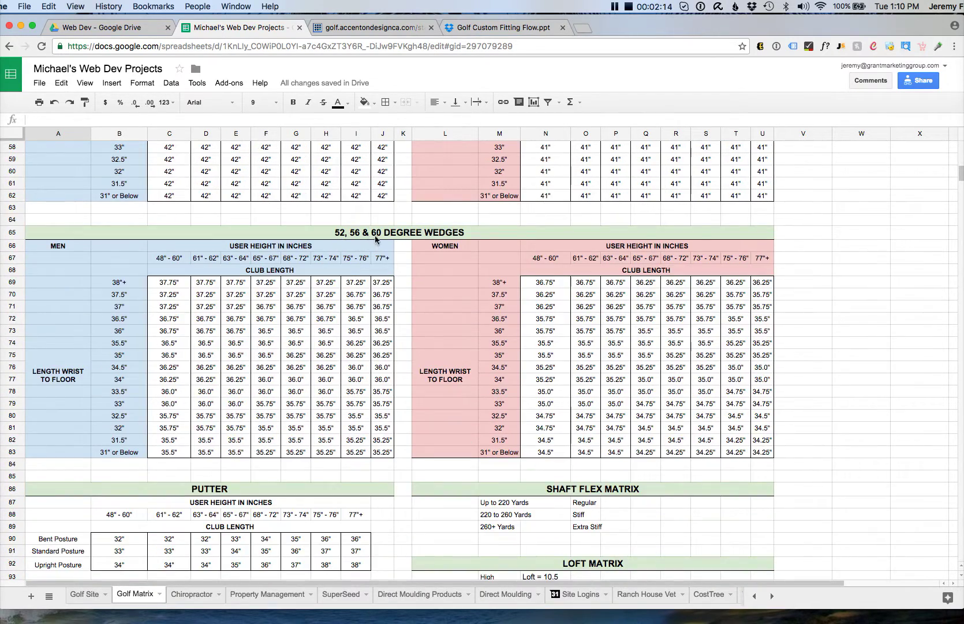
pyautogui.scroll(-4, 342, 355)
pyautogui.scroll(20, 231, 358)
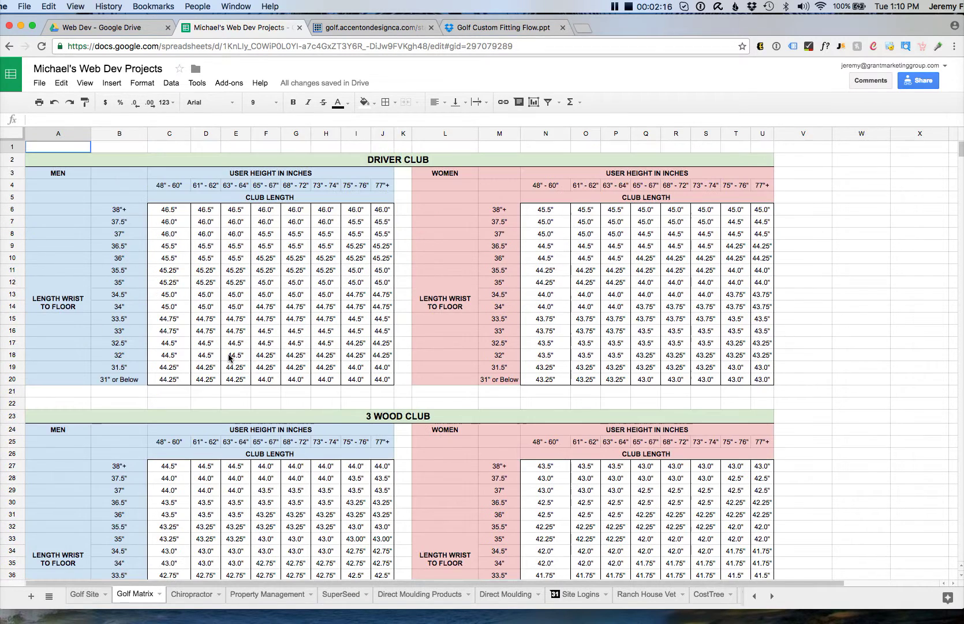
pyautogui.click(397, 29)
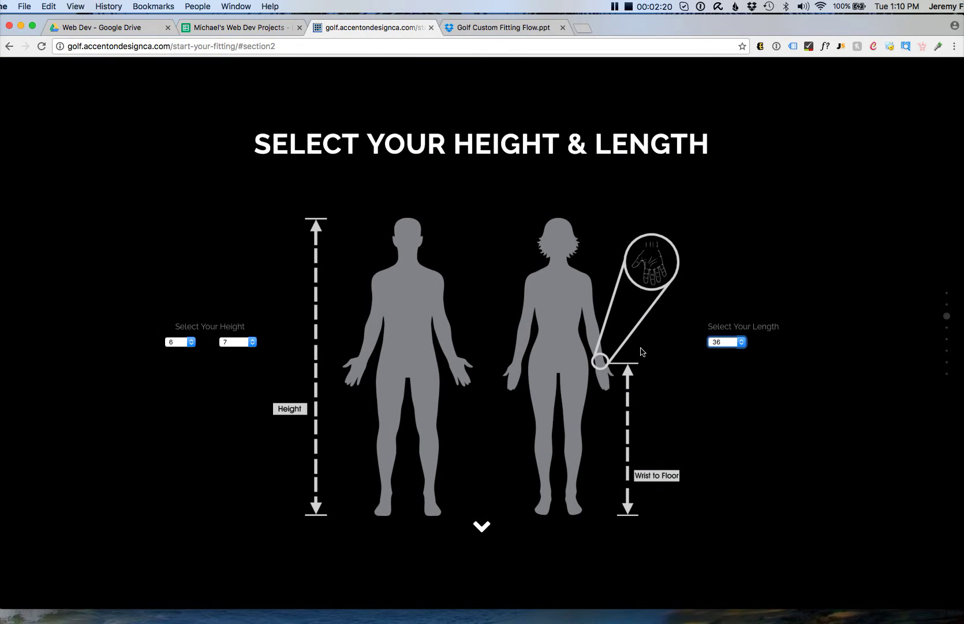
# Select row 10 of the Golf Matrix sheet, the Driver Club row for a 36" wrist-to-floor length.
pyautogui.click(258, 28)
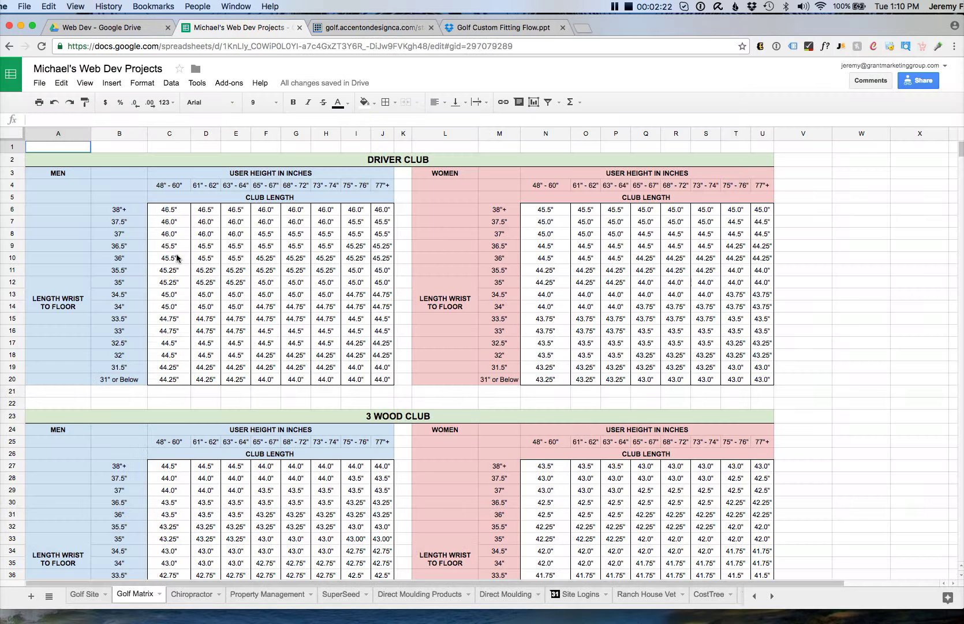
pyautogui.click(126, 259)
pyautogui.click(9, 258)
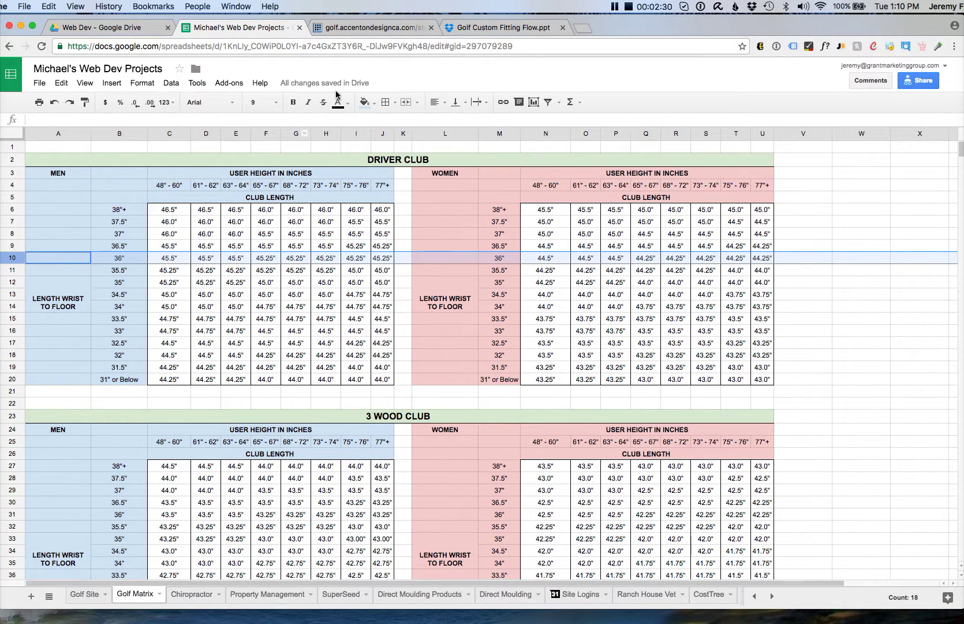
# Check the height in the fitting form and convert its feet to inches with =12*6 in cell W6 of Golf Matrix.
pyautogui.click(371, 31)
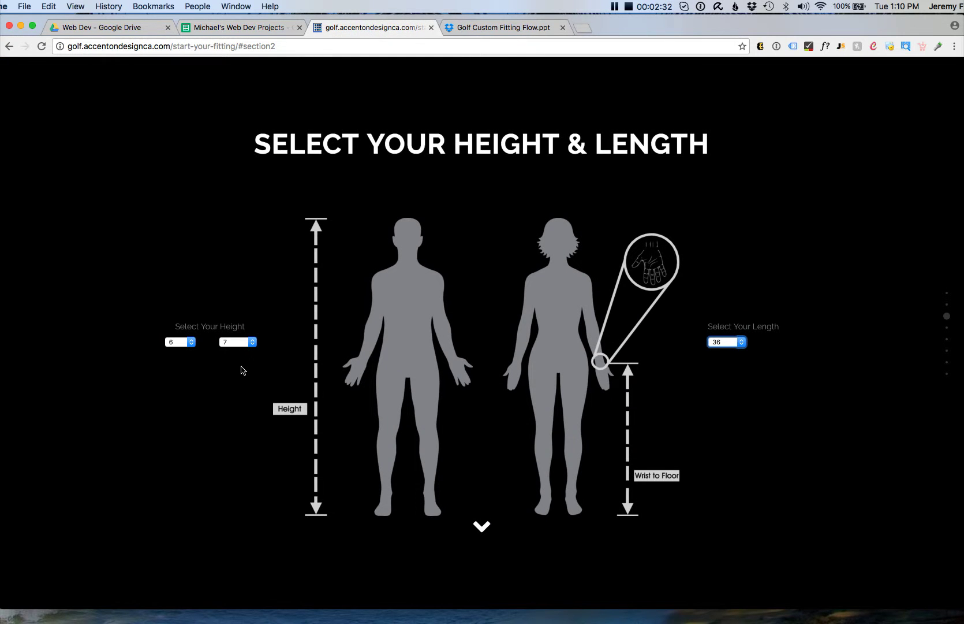
pyautogui.click(250, 29)
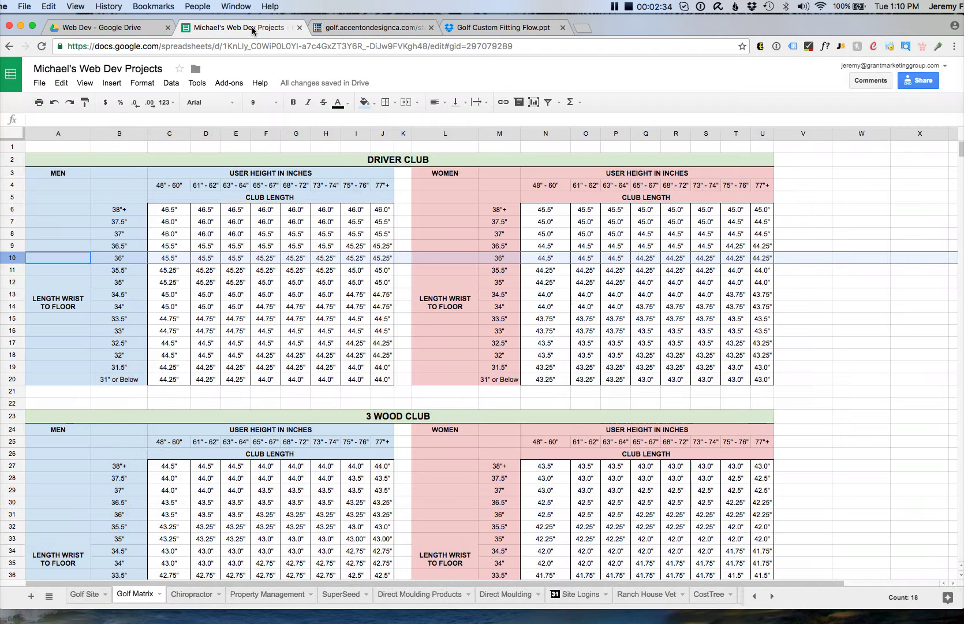
pyautogui.click(841, 211)
pyautogui.write('12')
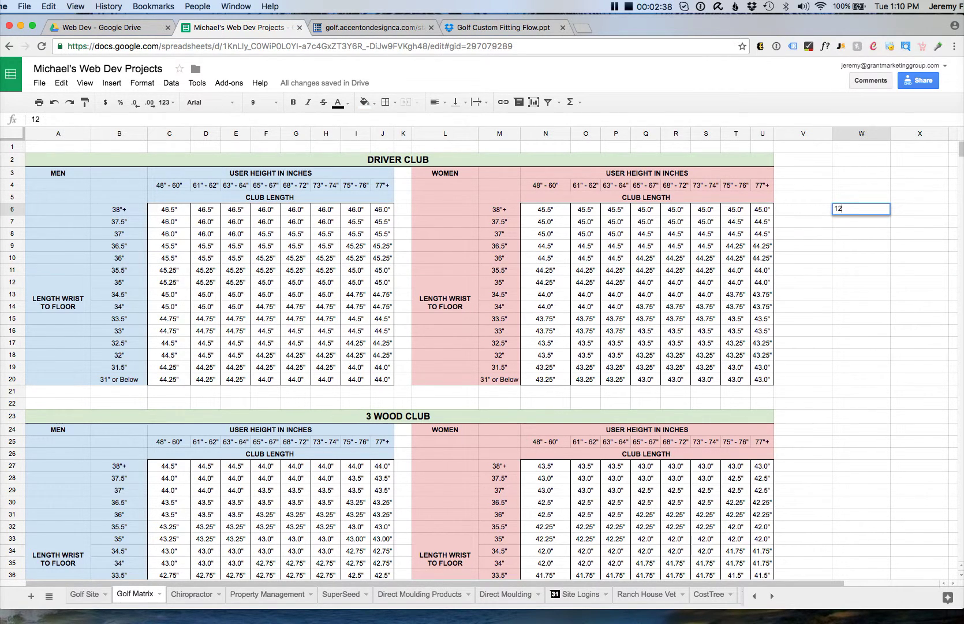
pyautogui.write('"')
pyautogui.write('12')
pyautogui.write('*')
pyautogui.press('Escape')
pyautogui.press('Down')
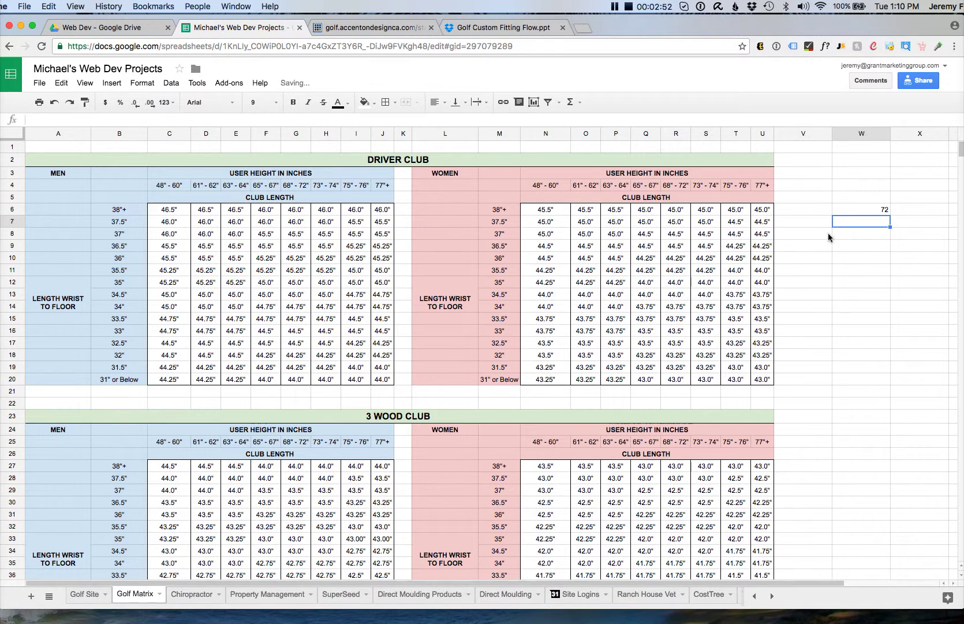
# Recheck the form's height and replace the formula in cell W6 with =72+7 for the total height in inches.
pyautogui.click(386, 27)
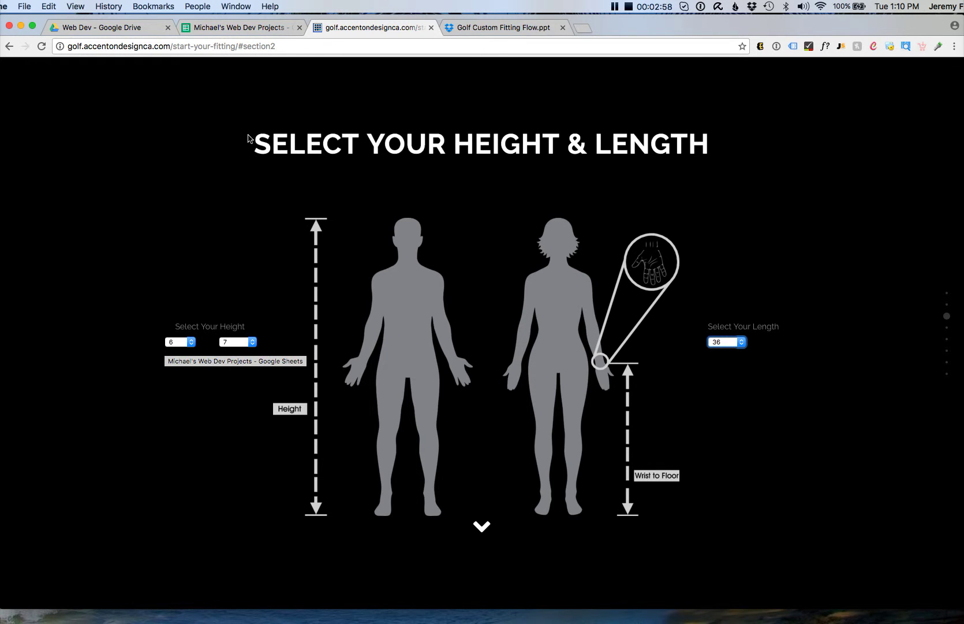
pyautogui.click(269, 27)
pyautogui.click(875, 210)
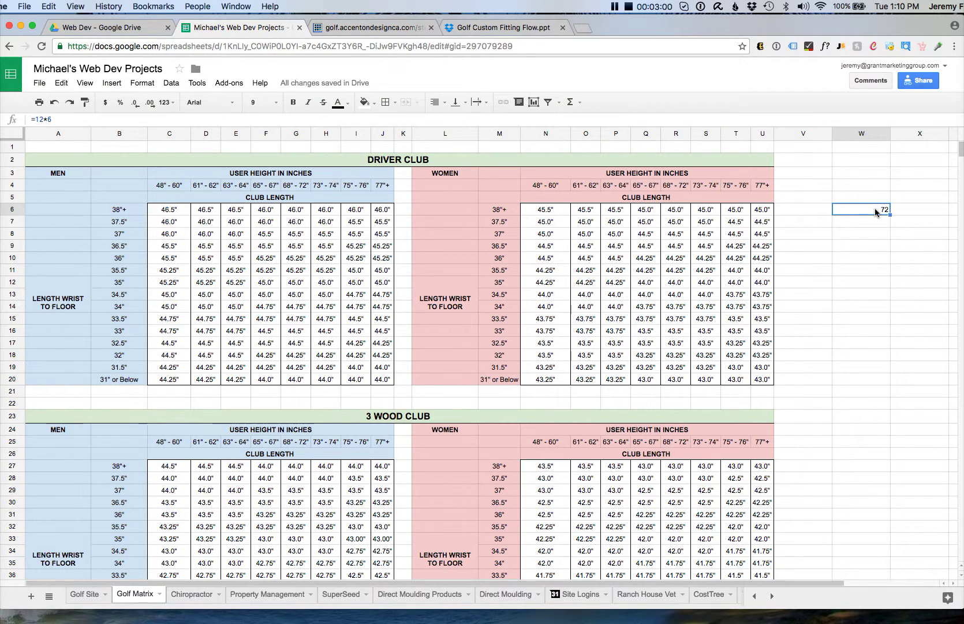
pyautogui.write('=72+7')
pyautogui.press('Return')
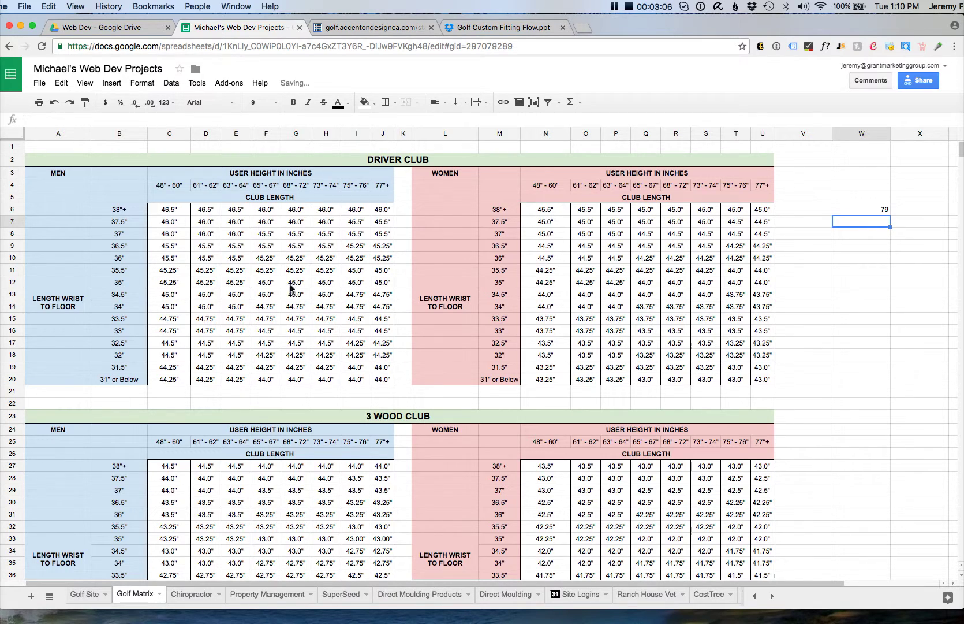
# Look up the men's driver club length where the 77"+ height column meets the 36" wrist-to-floor row.
pyautogui.click(380, 189)
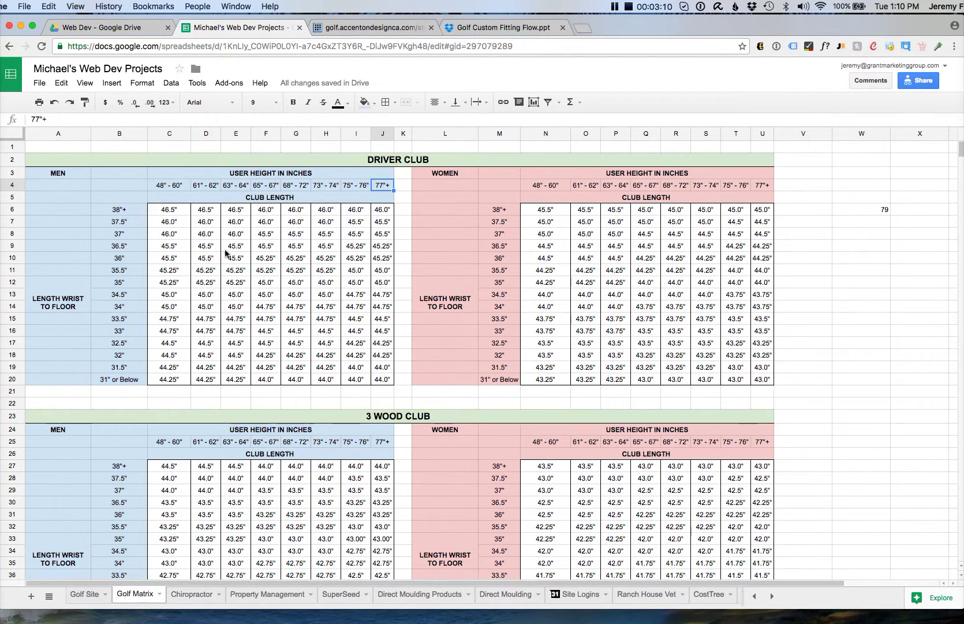
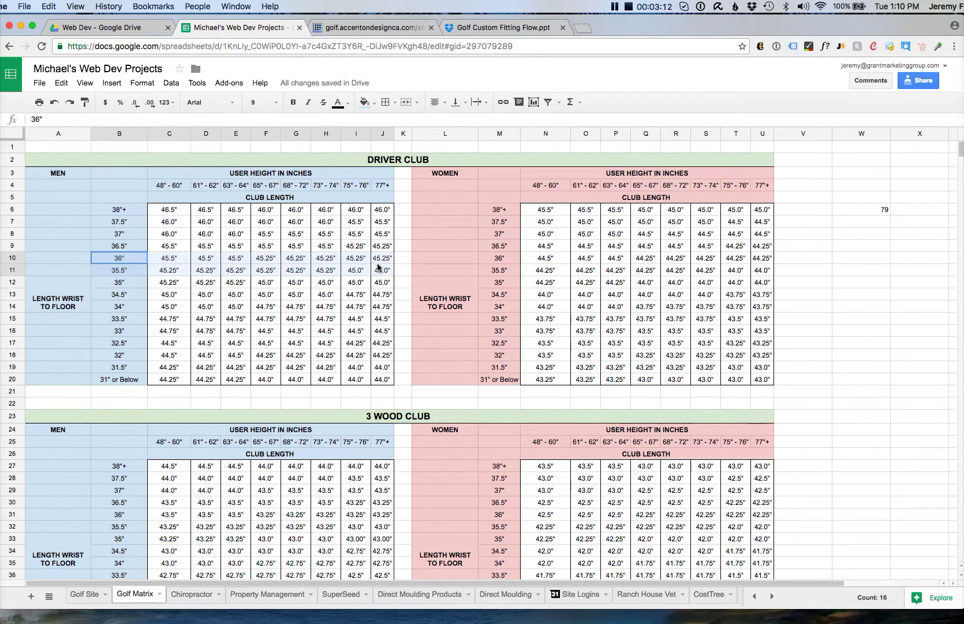
pyautogui.click(385, 261)
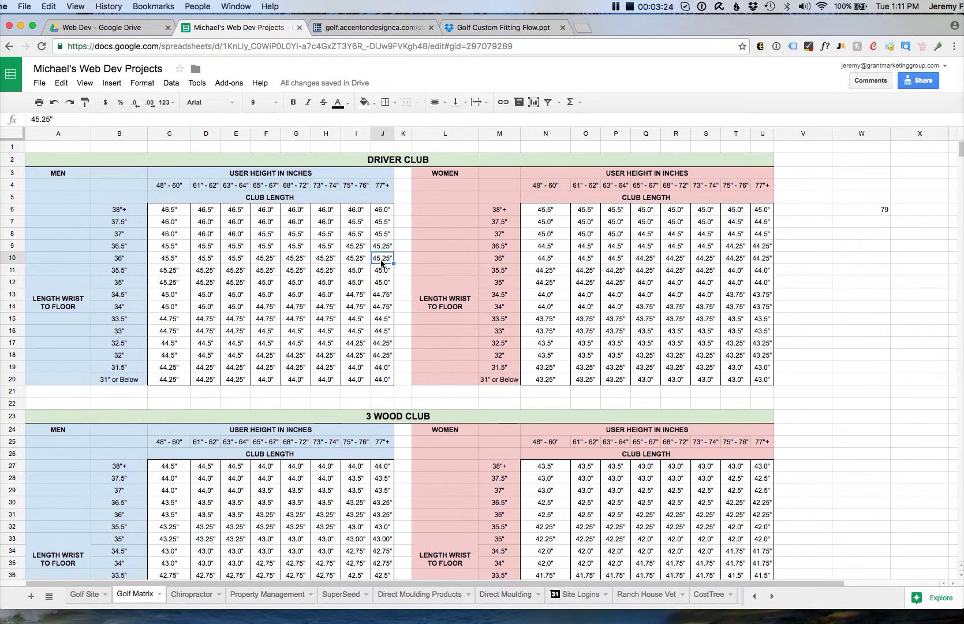
# Look up the men's 3 wood, 5 wood and wedge lengths where the 77"+ height column meets the 36" wrist-to-floor row.
pyautogui.scroll(-5, 357, 355)
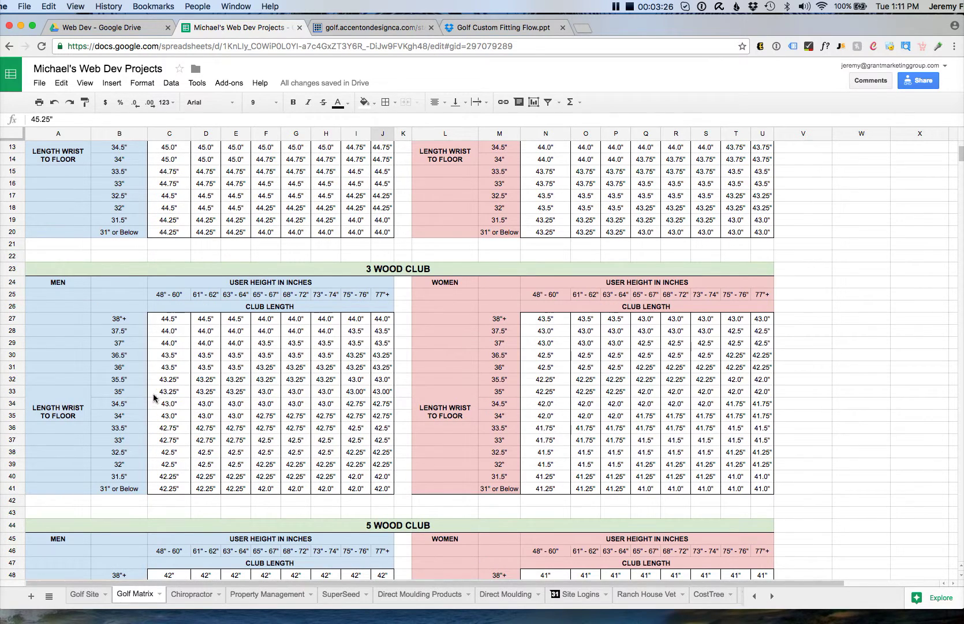
pyautogui.click(379, 370)
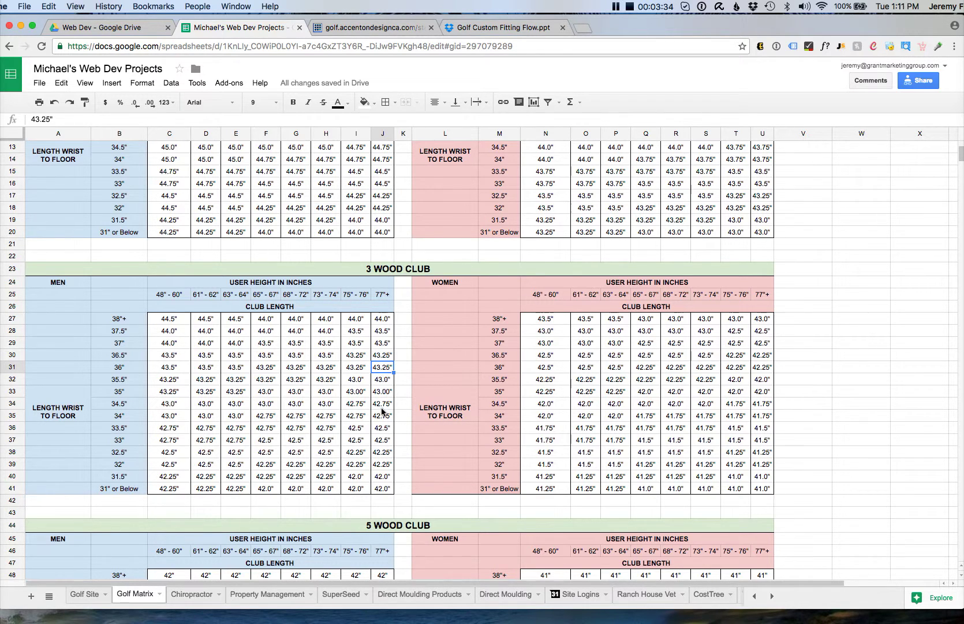
pyautogui.scroll(-5, 382, 400)
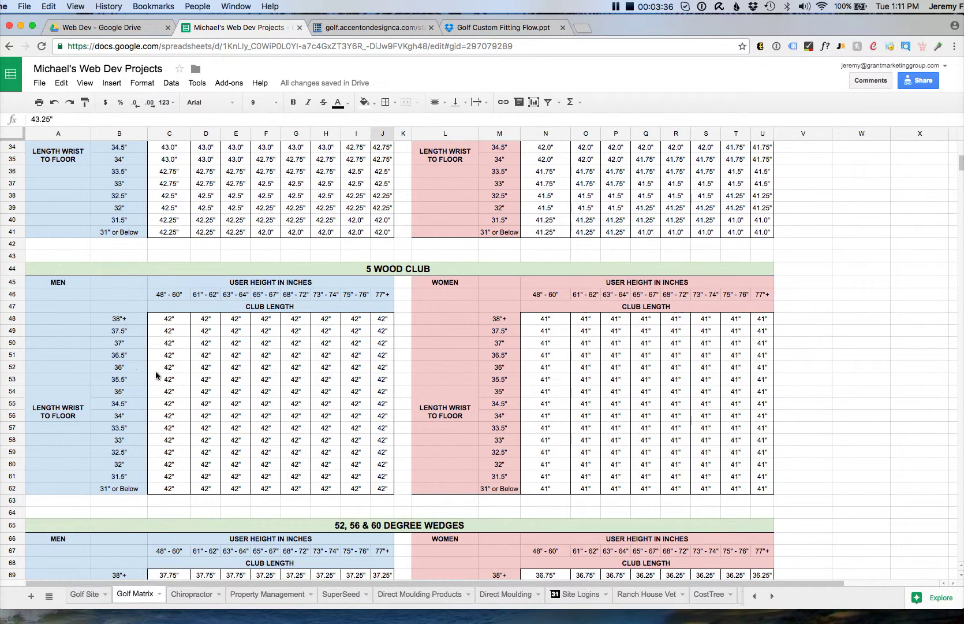
pyautogui.click(378, 370)
pyautogui.scroll(-5, 381, 373)
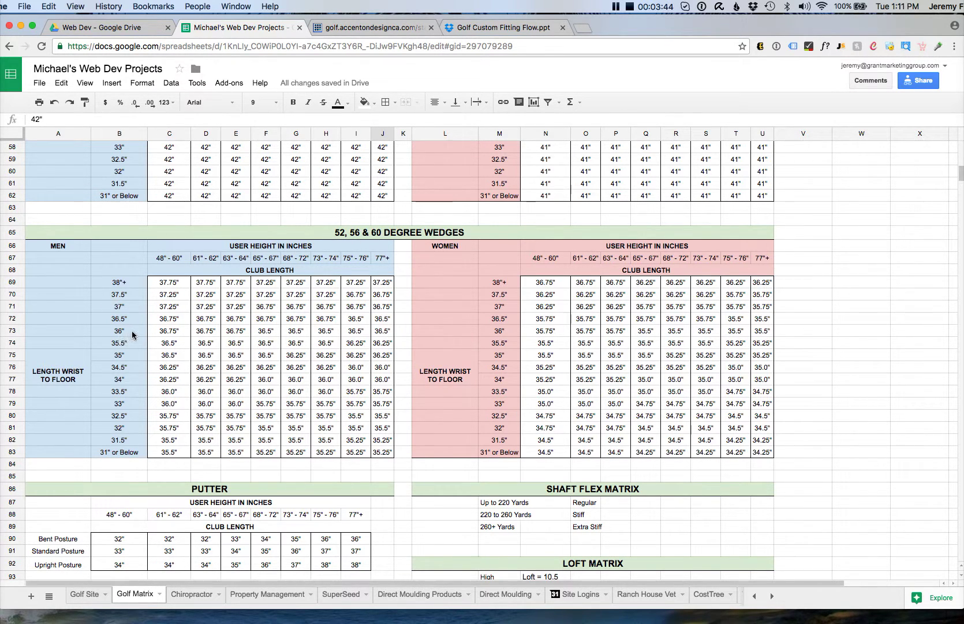
pyautogui.click(380, 332)
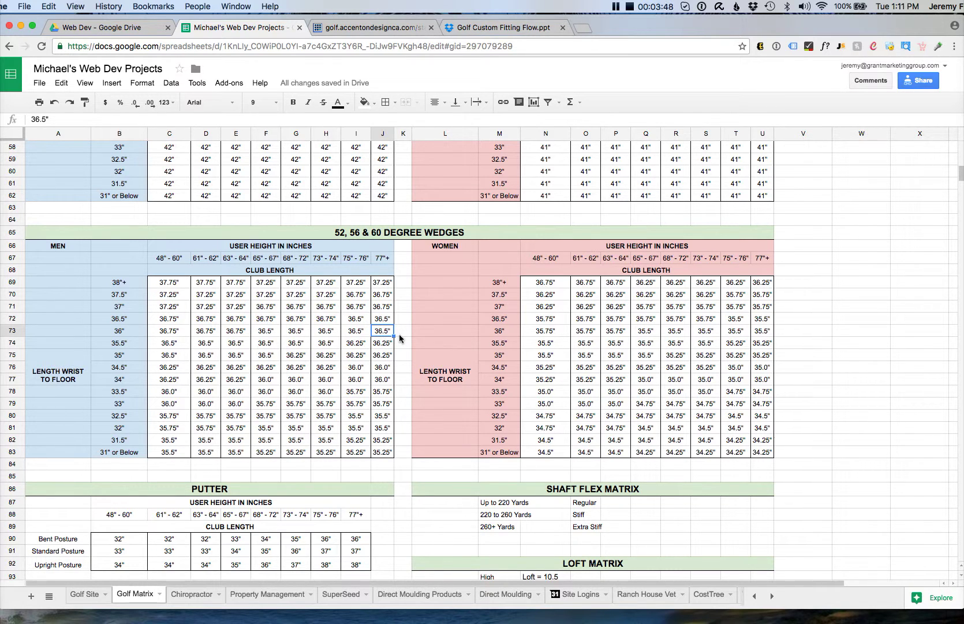
# Check the women's wedge, wood and driver lengths in the 73" - 74" height column of Golf Matrix.
pyautogui.click(706, 343)
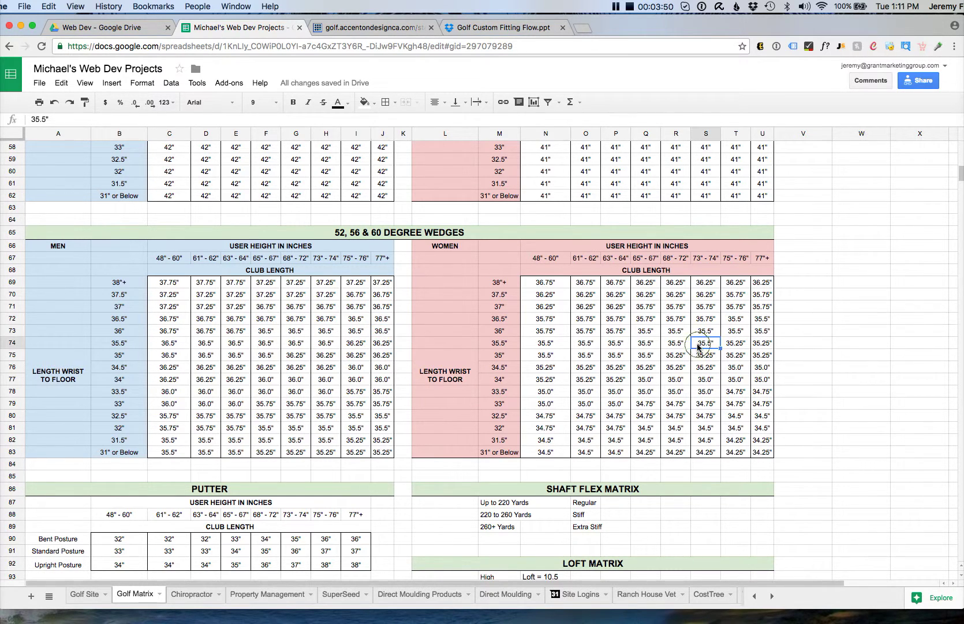
pyautogui.scroll(3, 703, 323)
pyautogui.scroll(15, 698, 199)
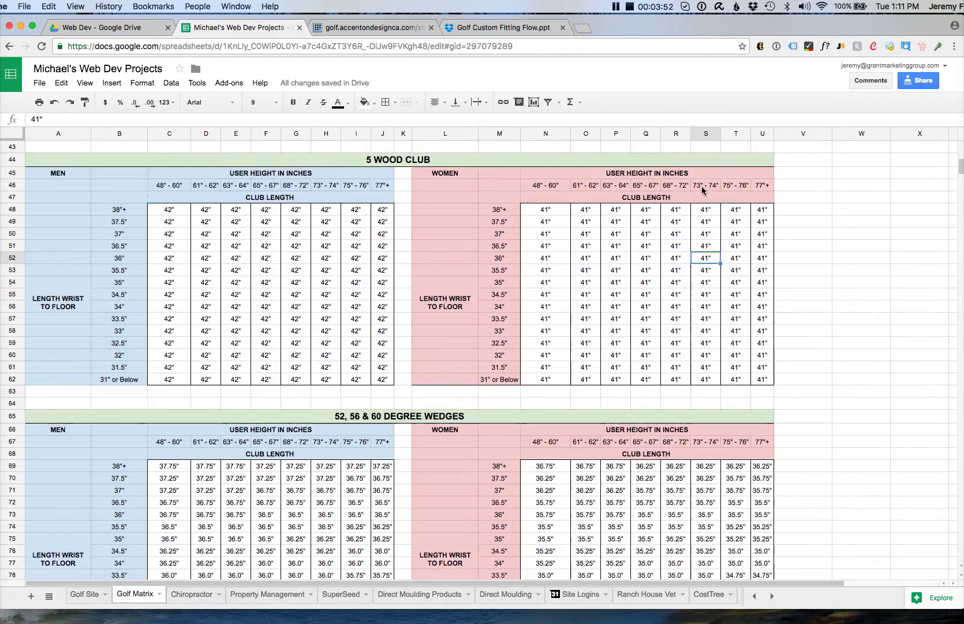
pyautogui.click(706, 225)
pyautogui.scroll(1, 708, 226)
pyautogui.click(712, 271)
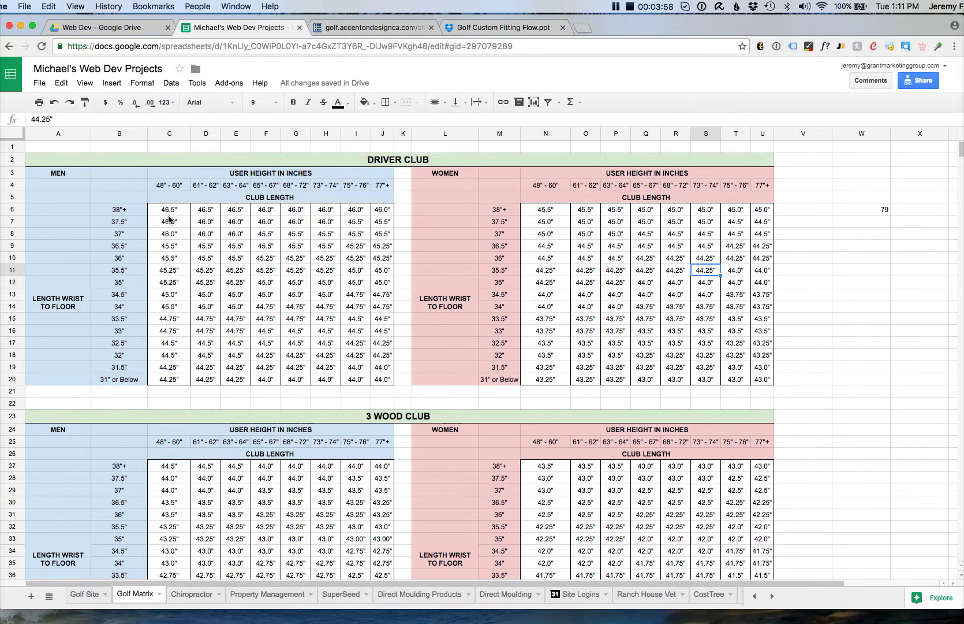
# Clear the height calculation in cell W6 and select the men's driver height ranges in C4:J4.
pyautogui.click(849, 208)
pyautogui.press('Delete')
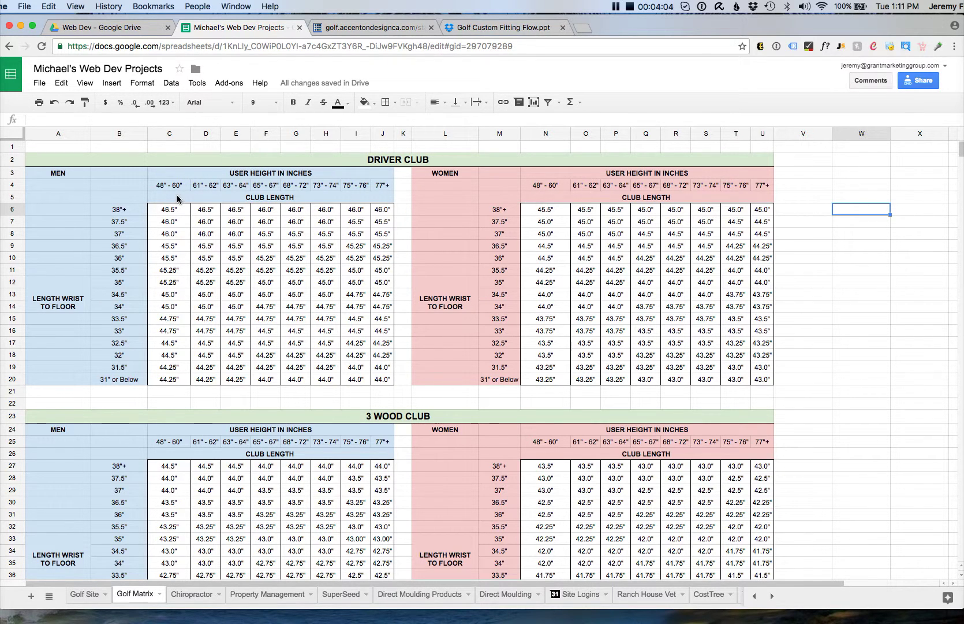
pyautogui.moveTo(178, 188); pyautogui.dragTo(378, 190)
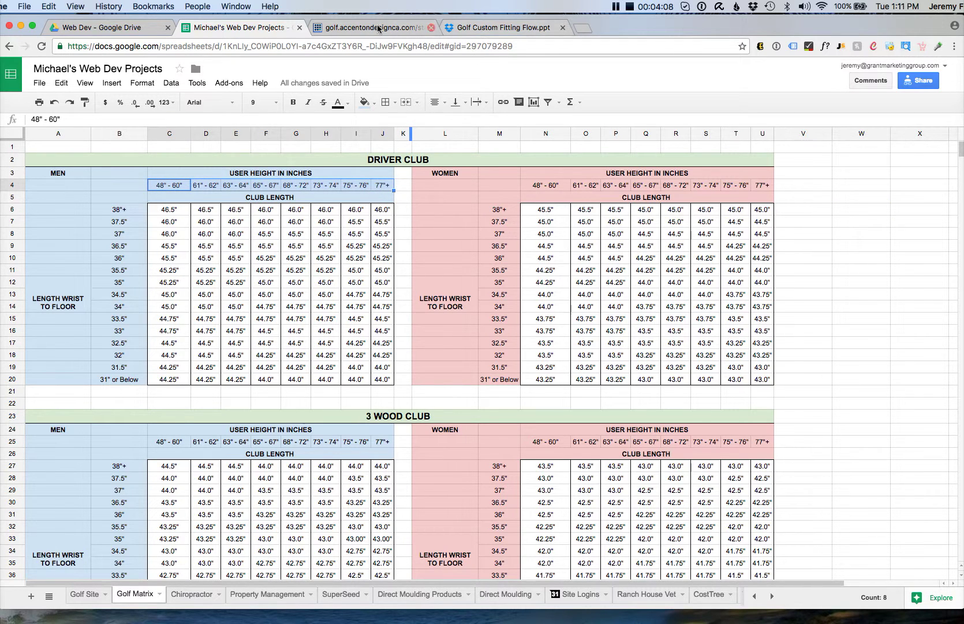
# Compare the feet and inches options of the fitting form's height selection with the driver height ranges in Golf Matrix.
pyautogui.click(393, 28)
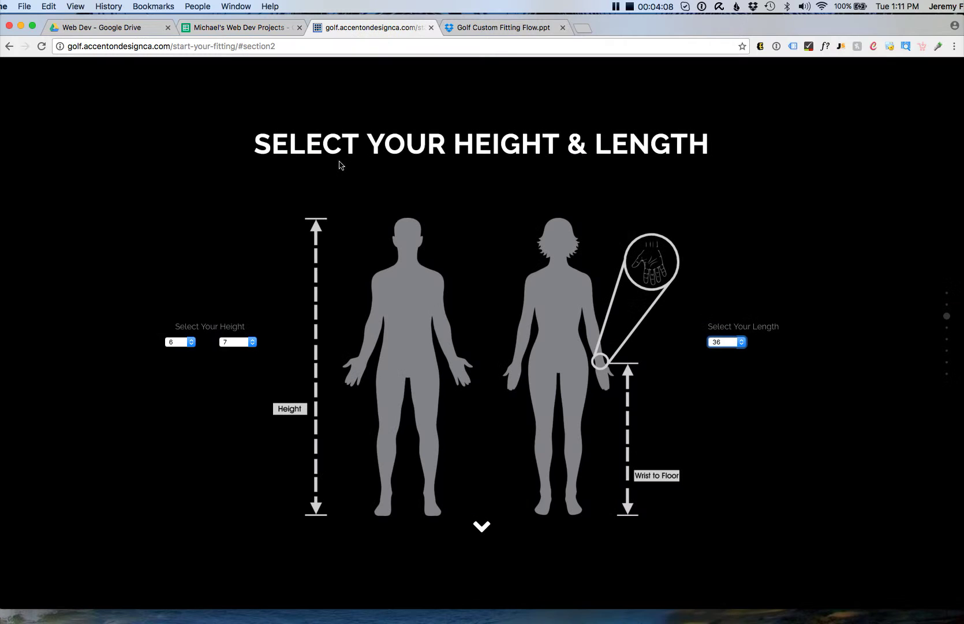
pyautogui.click(184, 346)
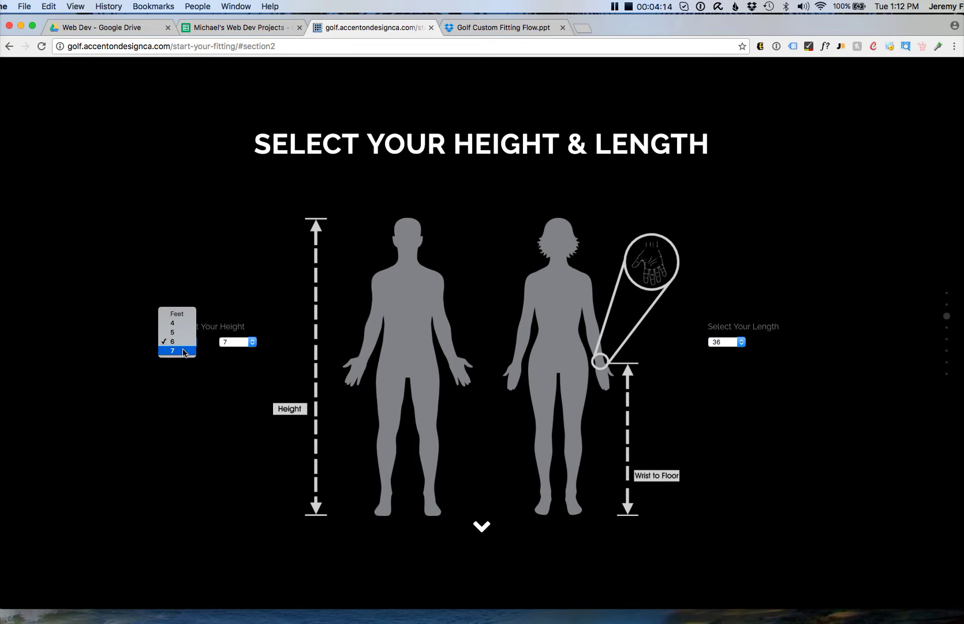
pyautogui.click(215, 388)
pyautogui.click(234, 342)
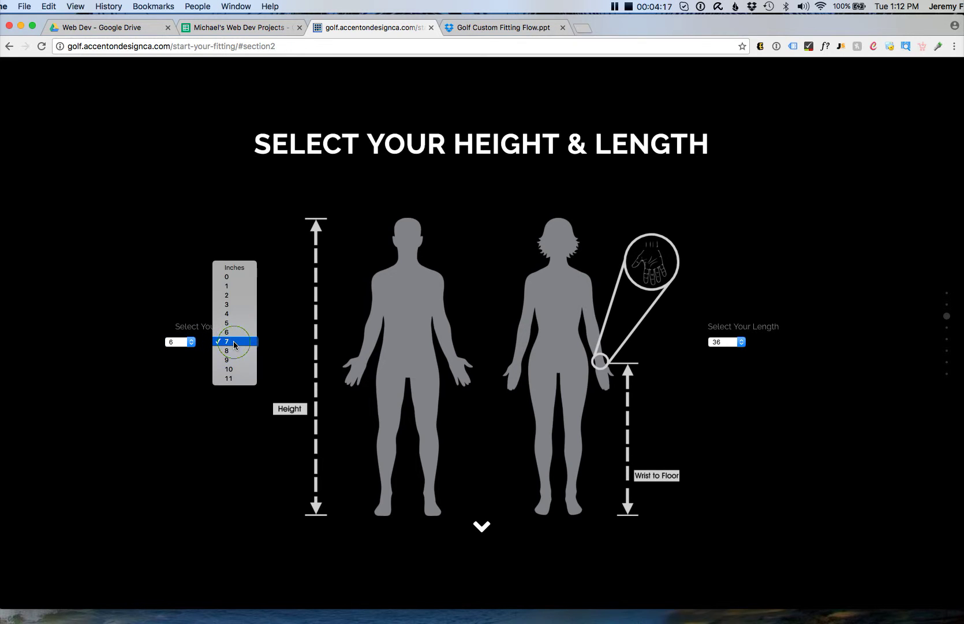
pyautogui.click(213, 454)
pyautogui.click(248, 28)
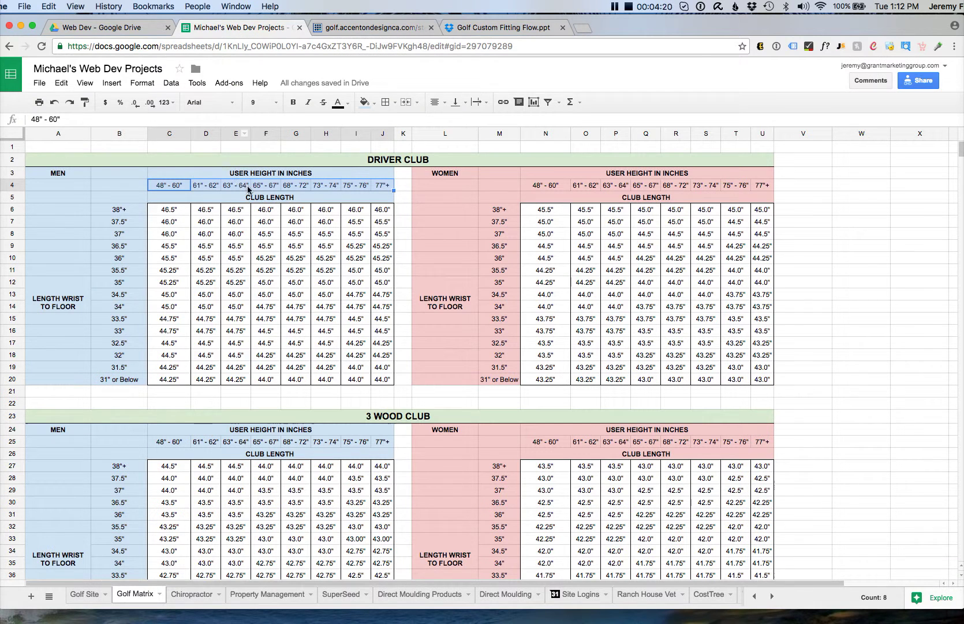
pyautogui.click(248, 189)
# Advance the fitting form from height and length to the driving distance section and choose Up to 260 yards.
pyautogui.click(384, 28)
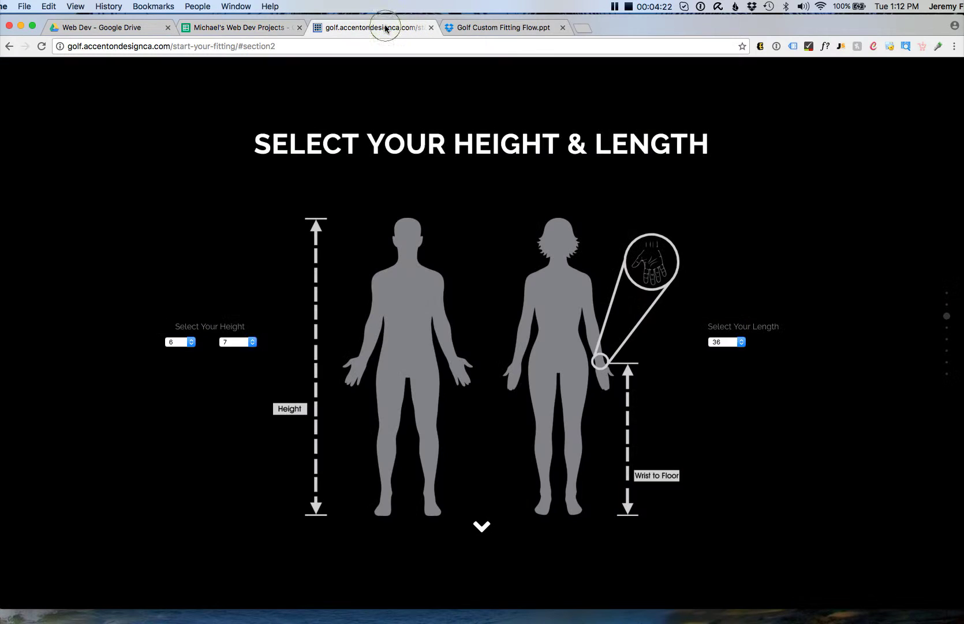
pyautogui.click(480, 527)
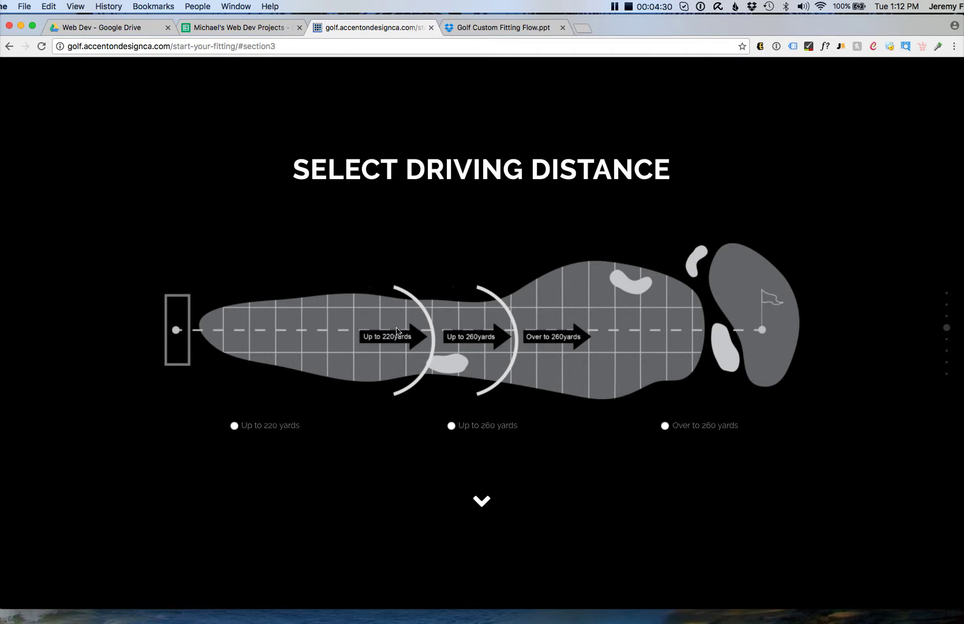
pyautogui.click(452, 427)
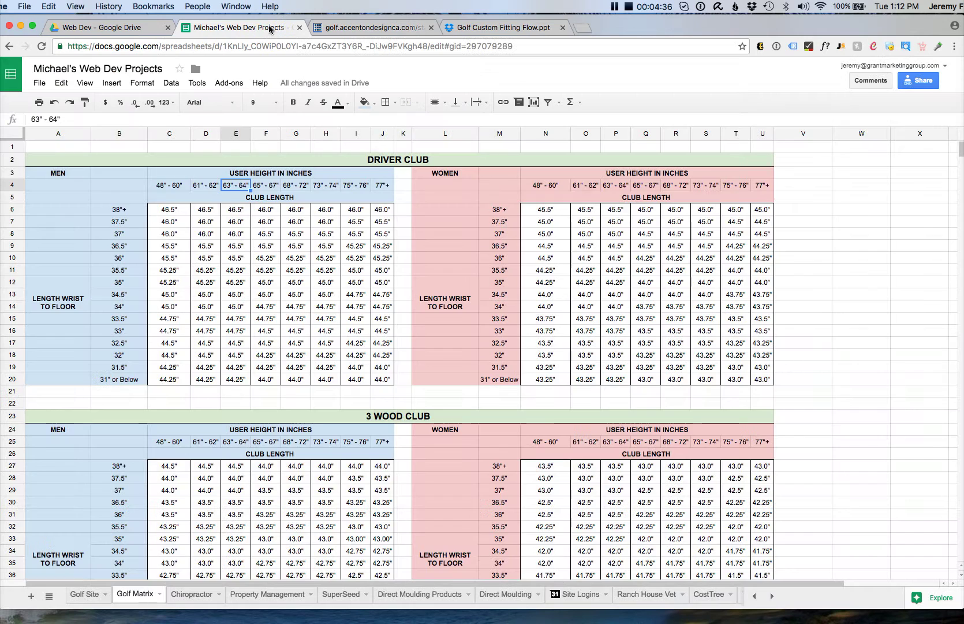
# Look up the shaft stiffness for 220 to 260 Yards in the Shaft Flex Matrix of the Golf Matrix sheet.
pyautogui.click(269, 27)
pyautogui.scroll(-5, 298, 351)
pyautogui.scroll(-10, 298, 350)
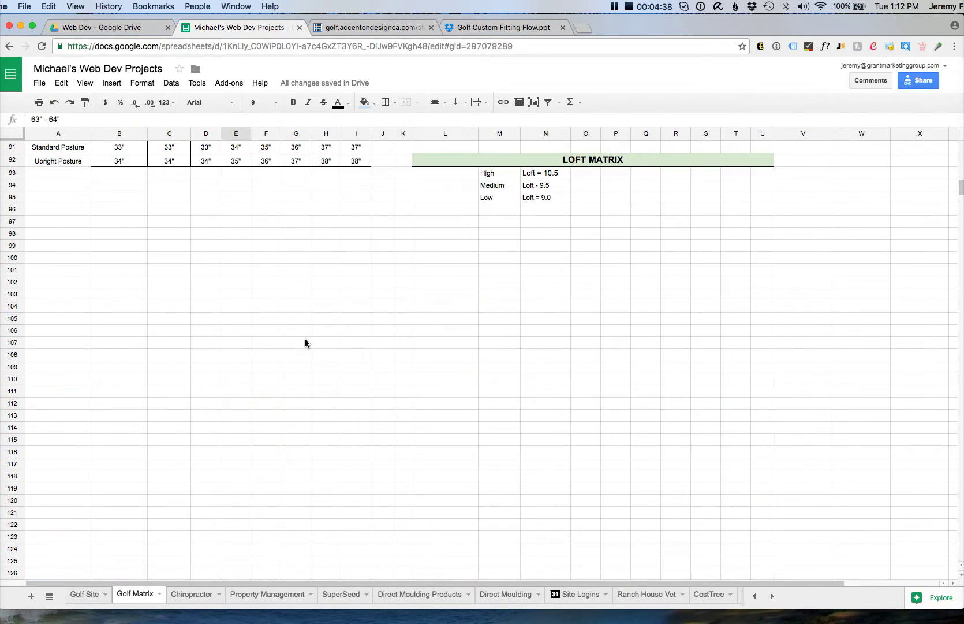
pyautogui.scroll(3, 306, 338)
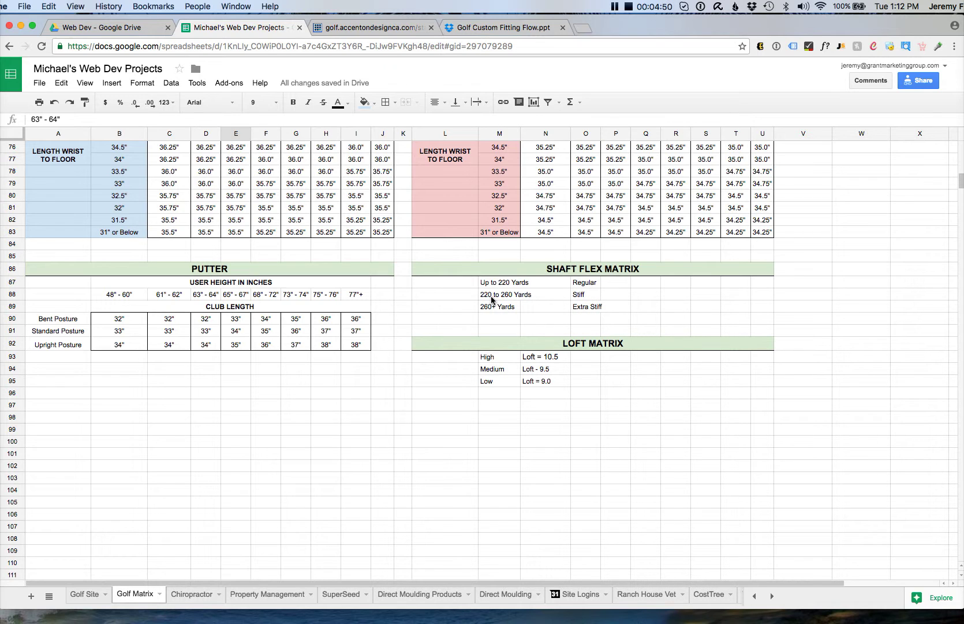
pyautogui.click(584, 295)
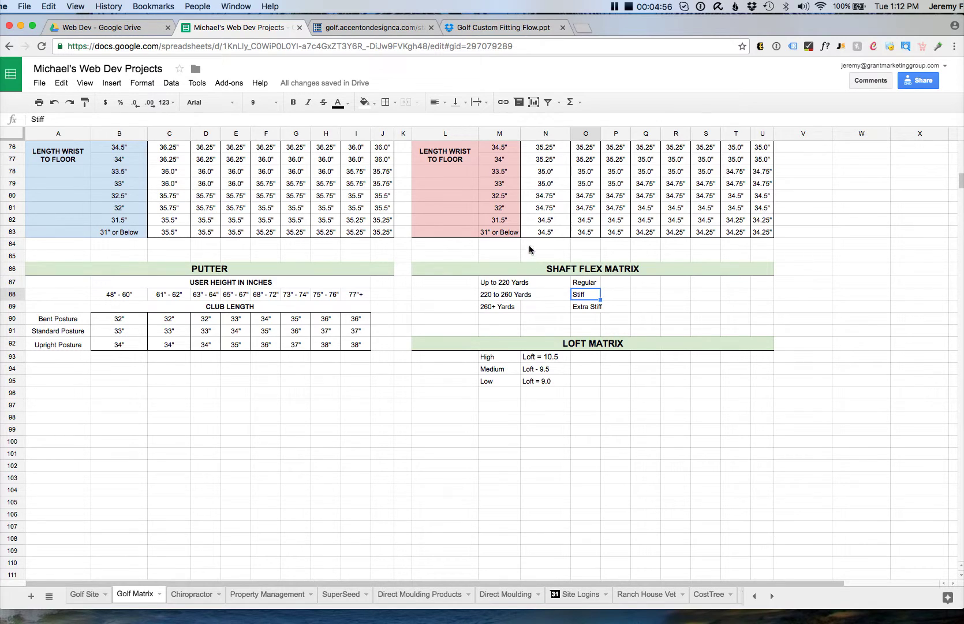
# Advance the Golf Custom Fitting Flow presentation to slide 10, Club Selection, and compare its stiffness details with the Shaft Flex Matrix.
pyautogui.click(393, 27)
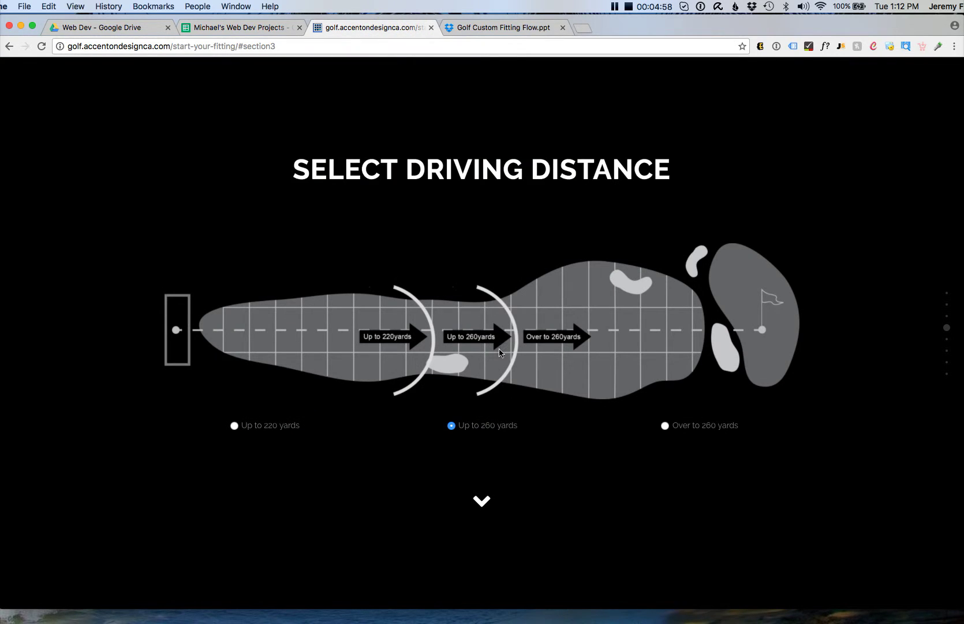
pyautogui.click(514, 26)
pyautogui.press('Right')
pyautogui.press('Right')
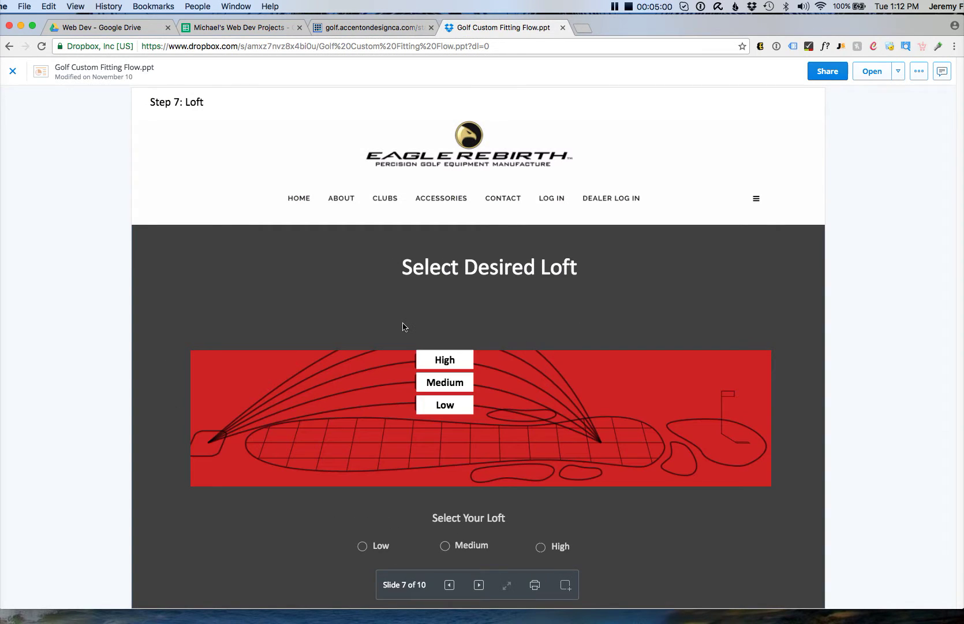
pyautogui.press('Right')
pyautogui.press('Right')
pyautogui.press('Right')
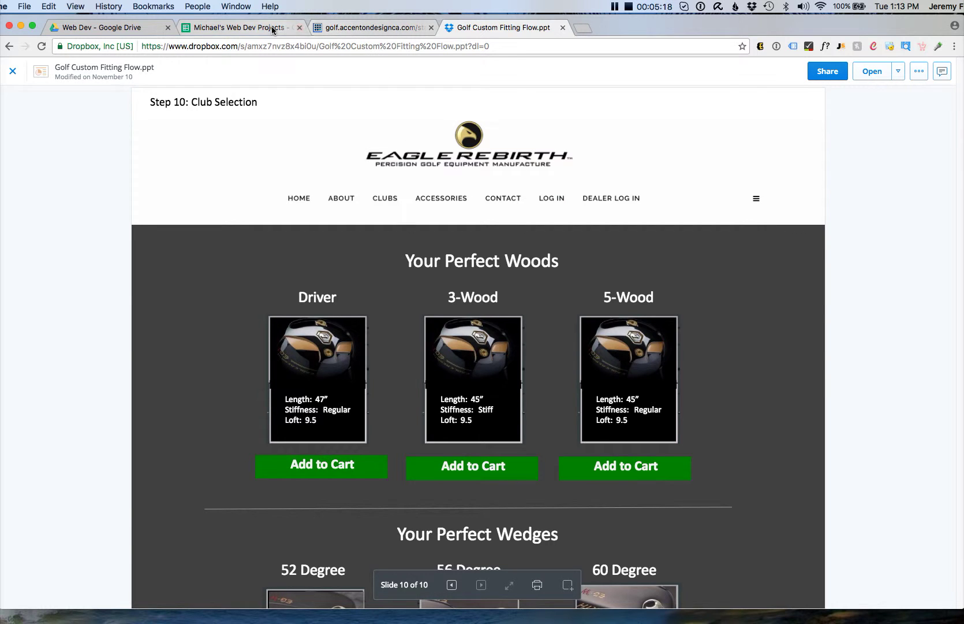
pyautogui.click(243, 27)
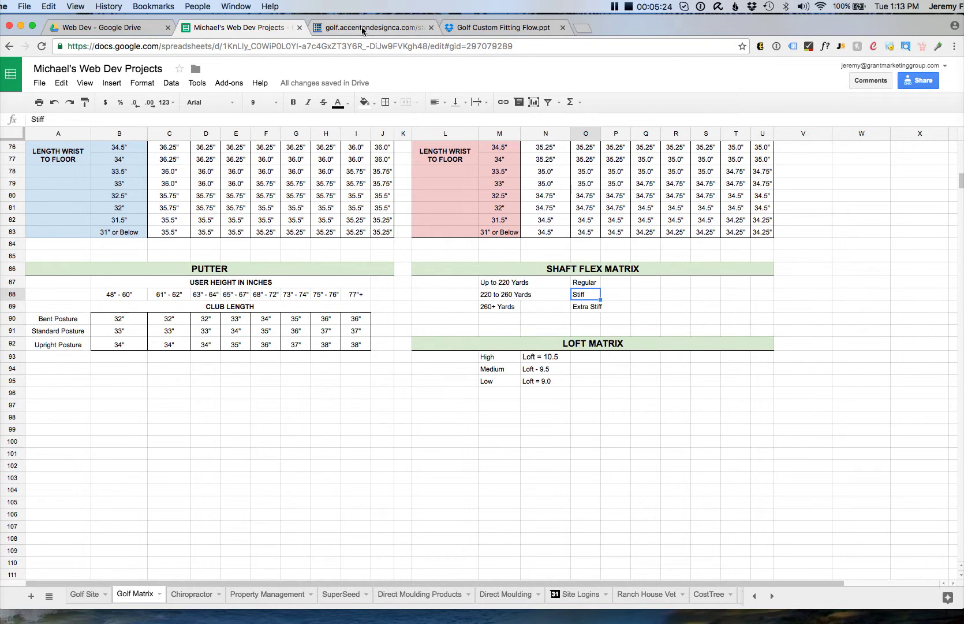
pyautogui.click(479, 27)
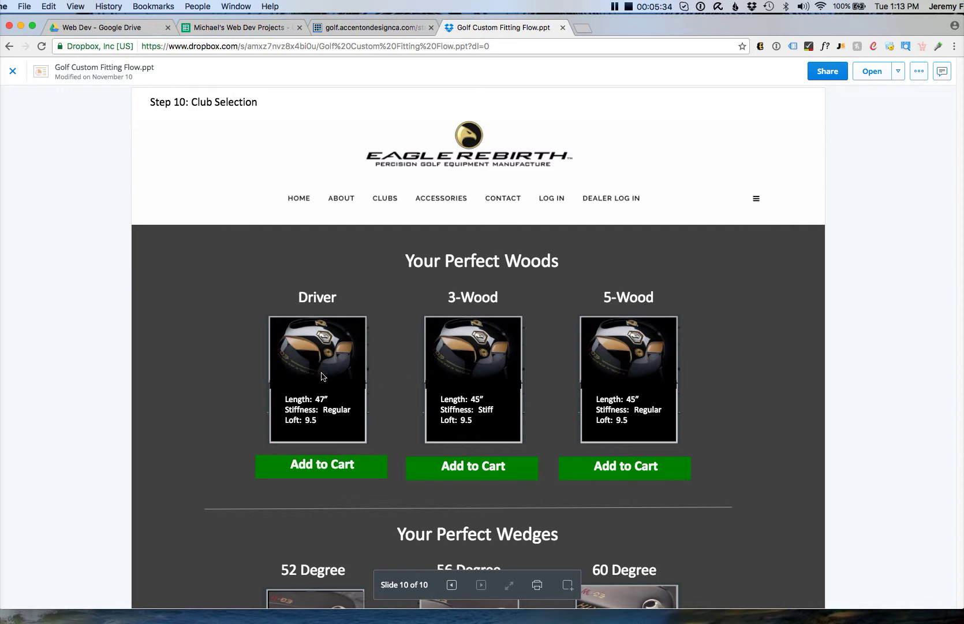
# Continue the fitting form with the Male 10 - 16 handicap and Medium loft, leaving accuracy unselected.
pyautogui.click(317, 27)
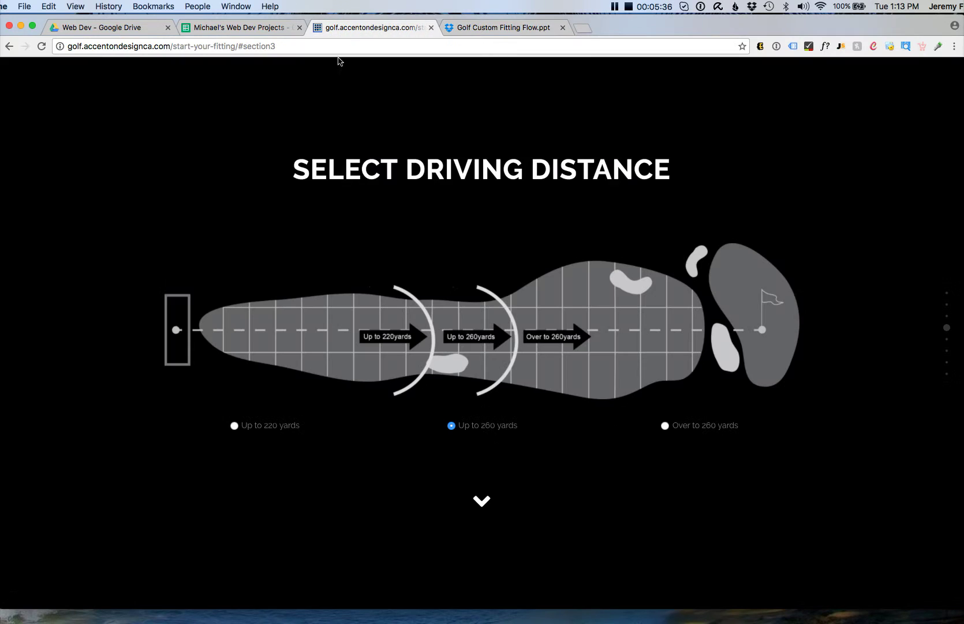
pyautogui.click(483, 500)
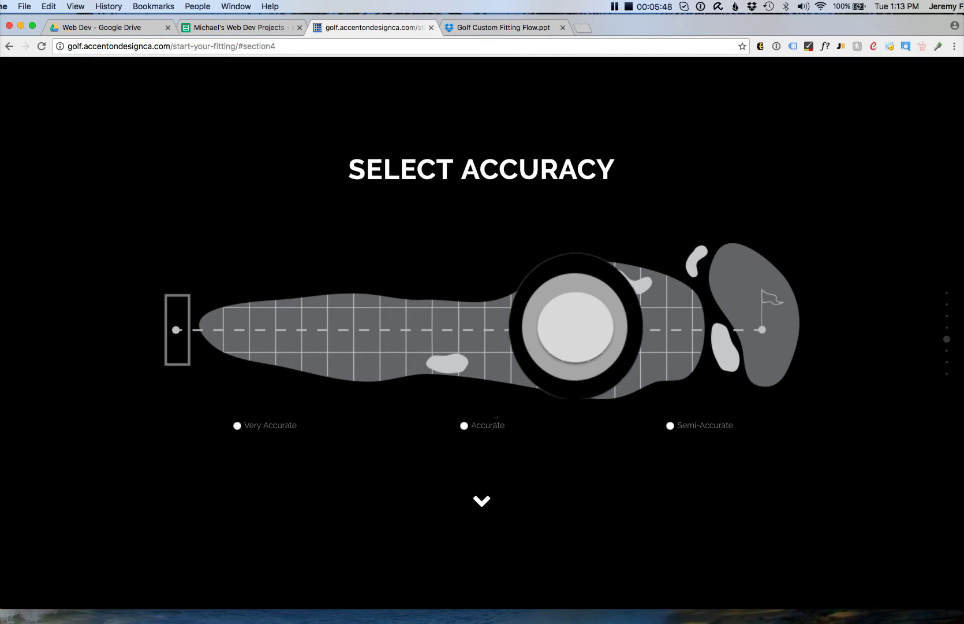
pyautogui.click(482, 499)
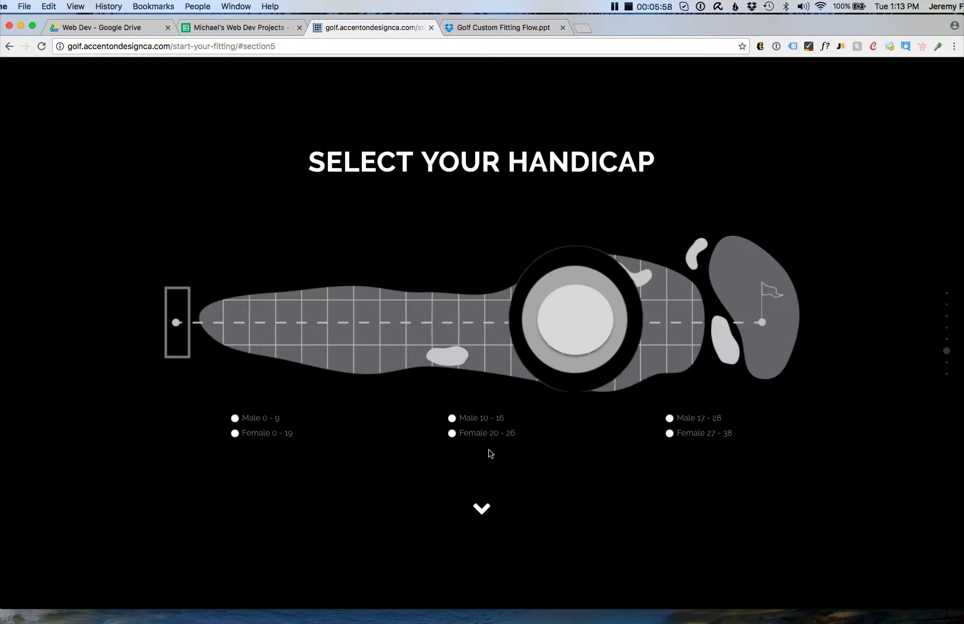
pyautogui.click(453, 419)
pyautogui.click(480, 509)
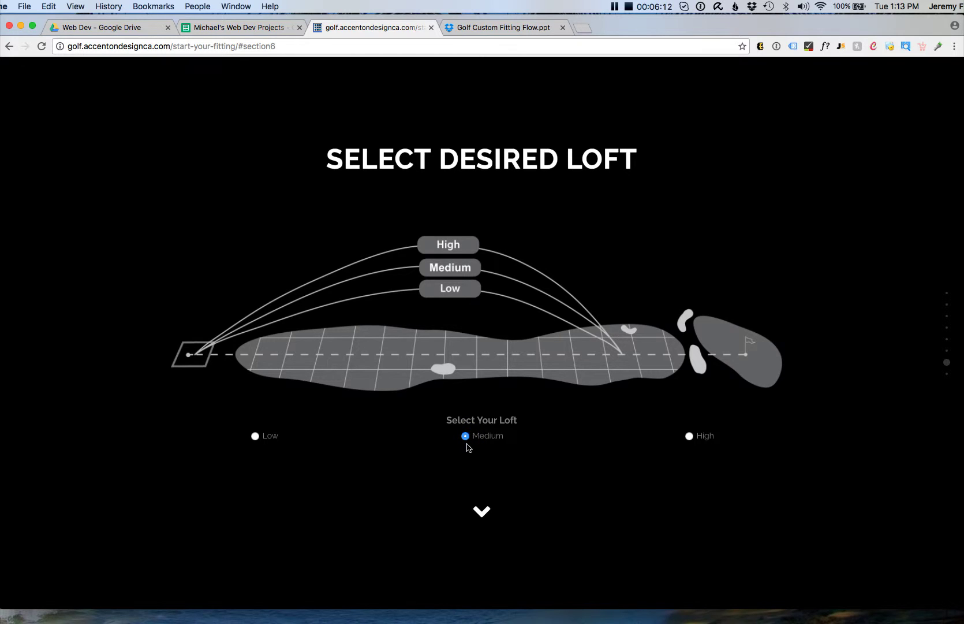
# Look up the Medium loft in the Loft Matrix and compare it with the driver details on the Club Selection slide.
pyautogui.click(265, 28)
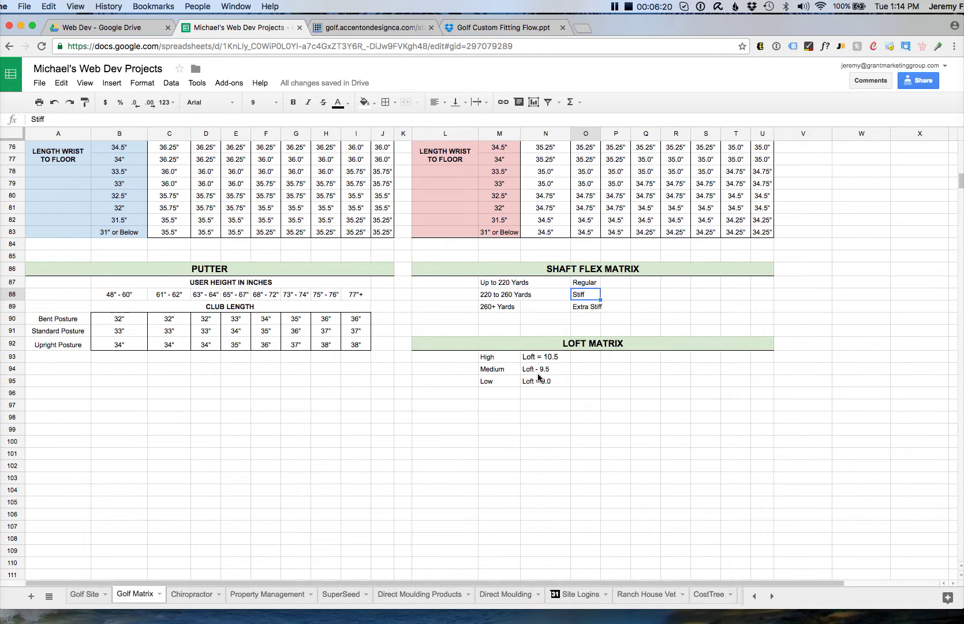
pyautogui.click(501, 27)
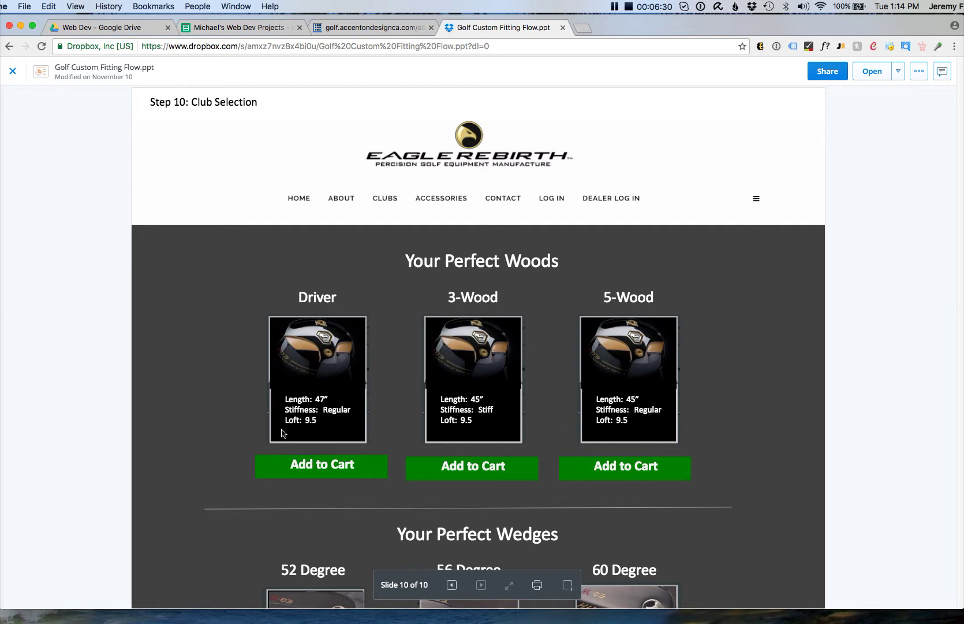
# Advance the fitting form to the putting posture section and choose the Upright posture.
pyautogui.click(383, 28)
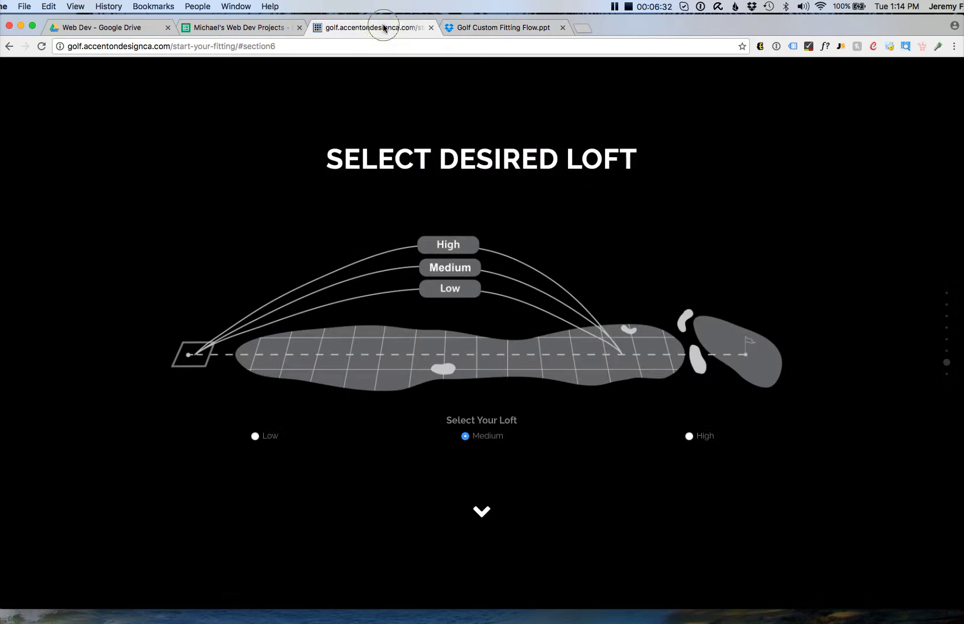
pyautogui.click(482, 510)
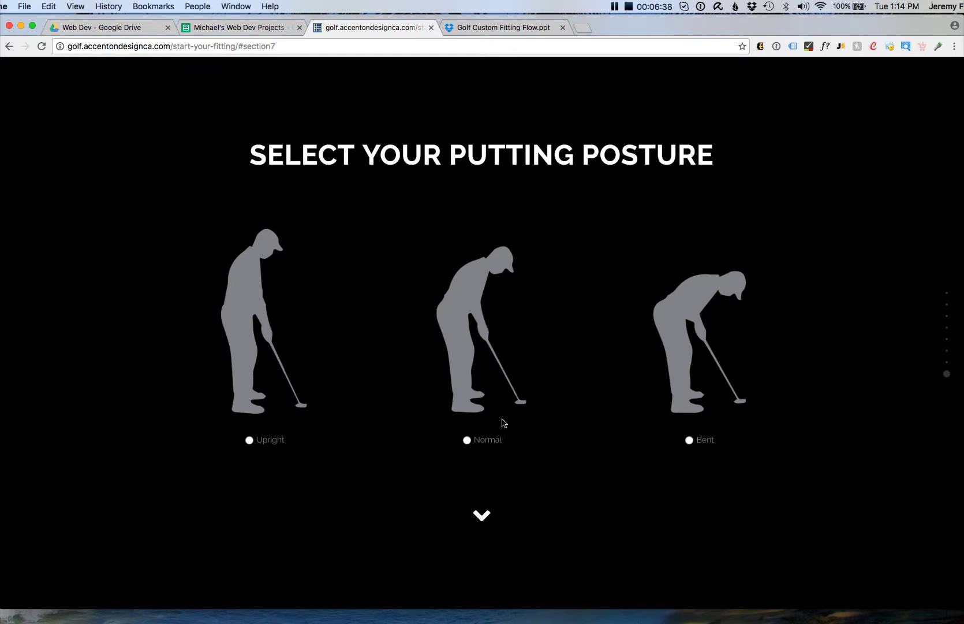
pyautogui.click(250, 441)
# Examine the Upright Posture row of the Putter table in Golf Matrix and reopen the Club Selection slide.
pyautogui.click(261, 28)
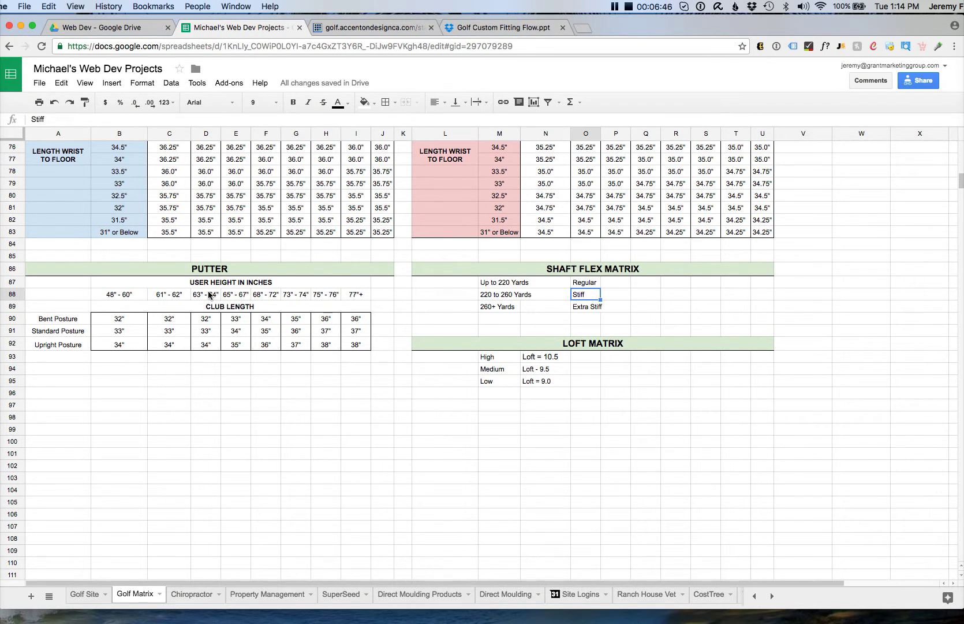
pyautogui.click(502, 27)
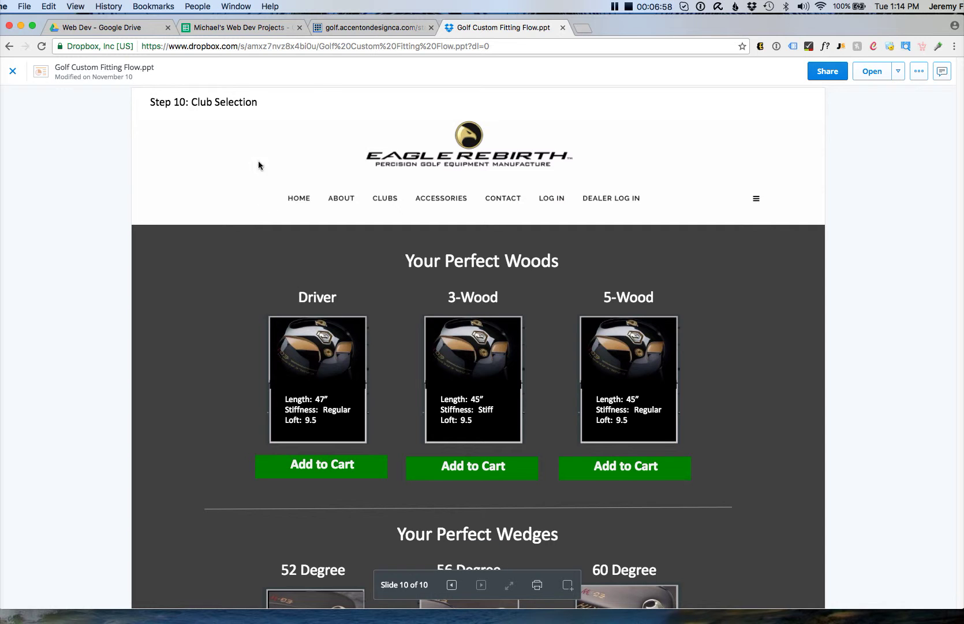
# Recheck the Upright posture in the fitting form and look up its putter length for a 77"+ user height in Golf Matrix.
pyautogui.click(258, 29)
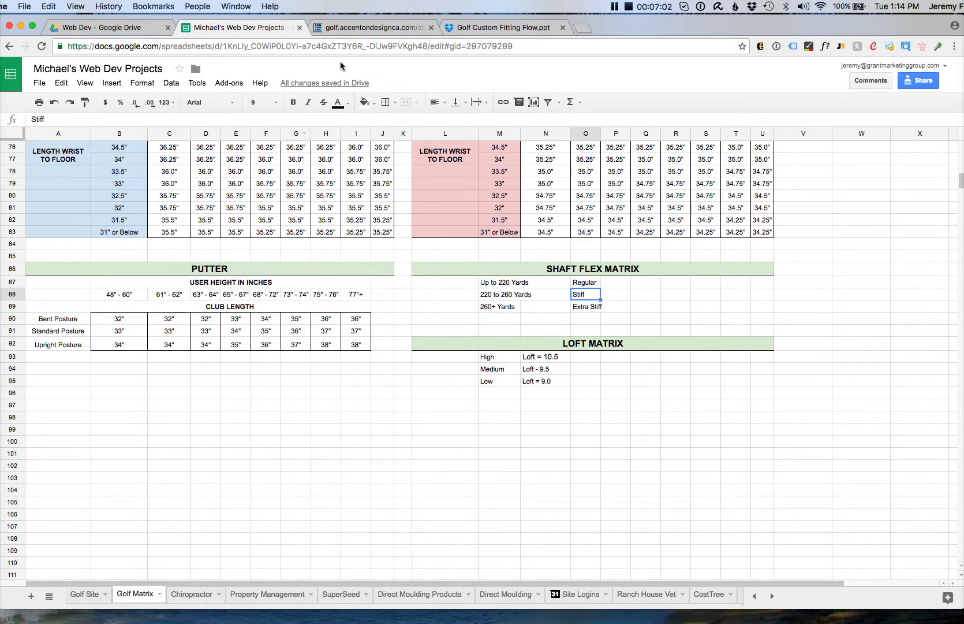
pyautogui.click(358, 28)
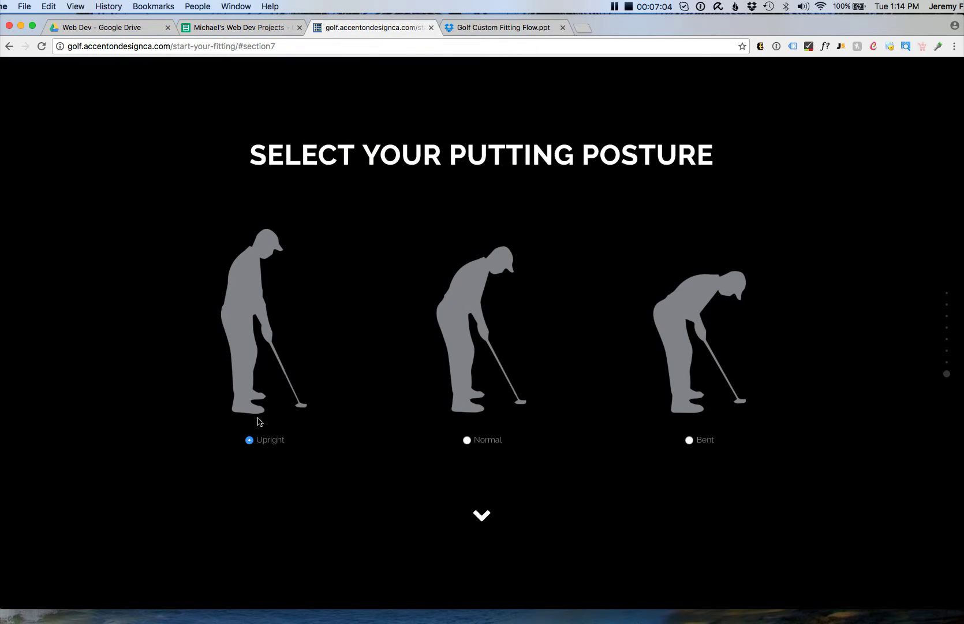
pyautogui.click(247, 28)
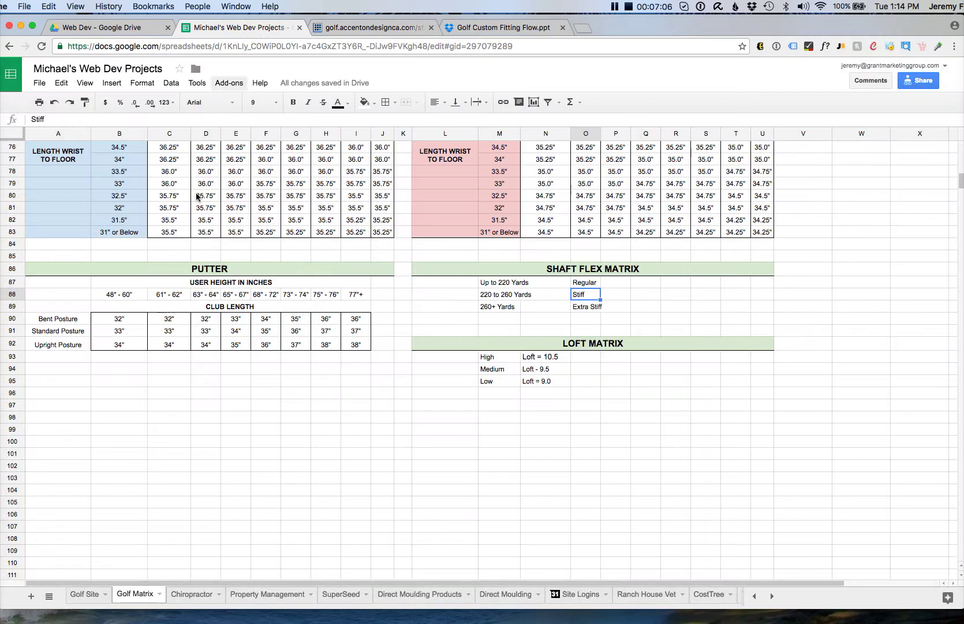
pyautogui.click(78, 345)
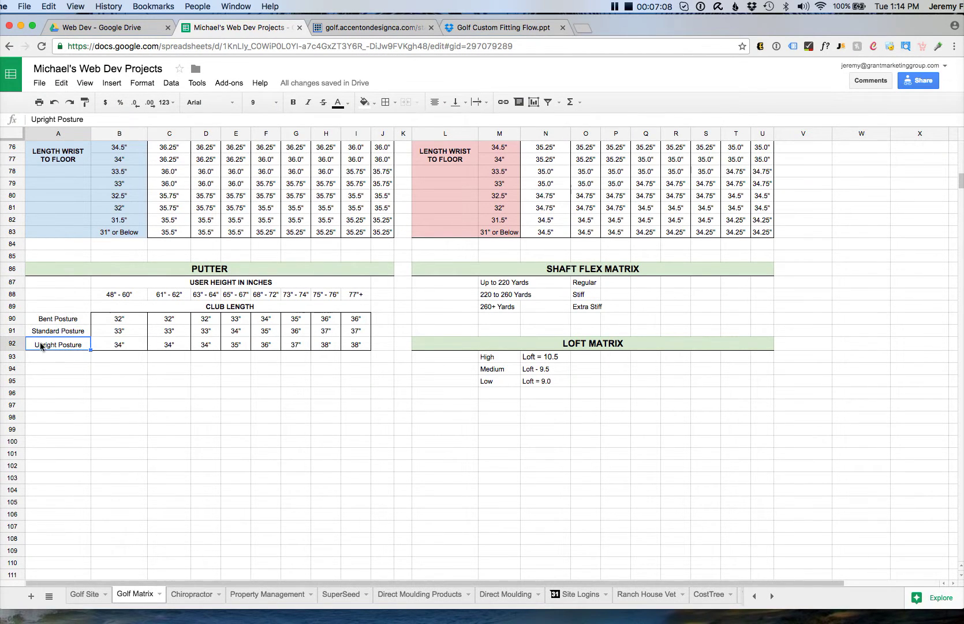
pyautogui.click(15, 345)
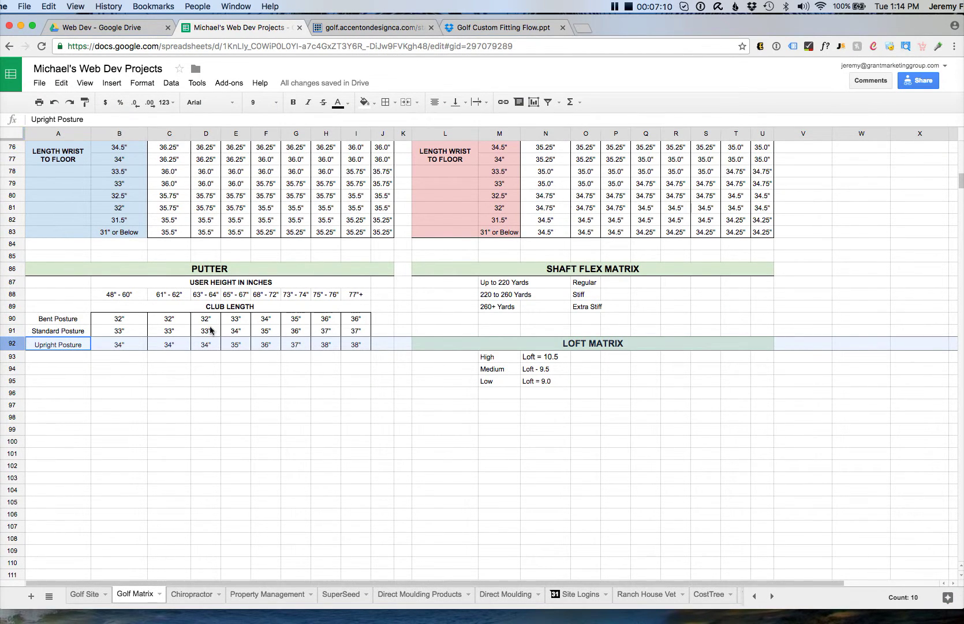
pyautogui.click(359, 297)
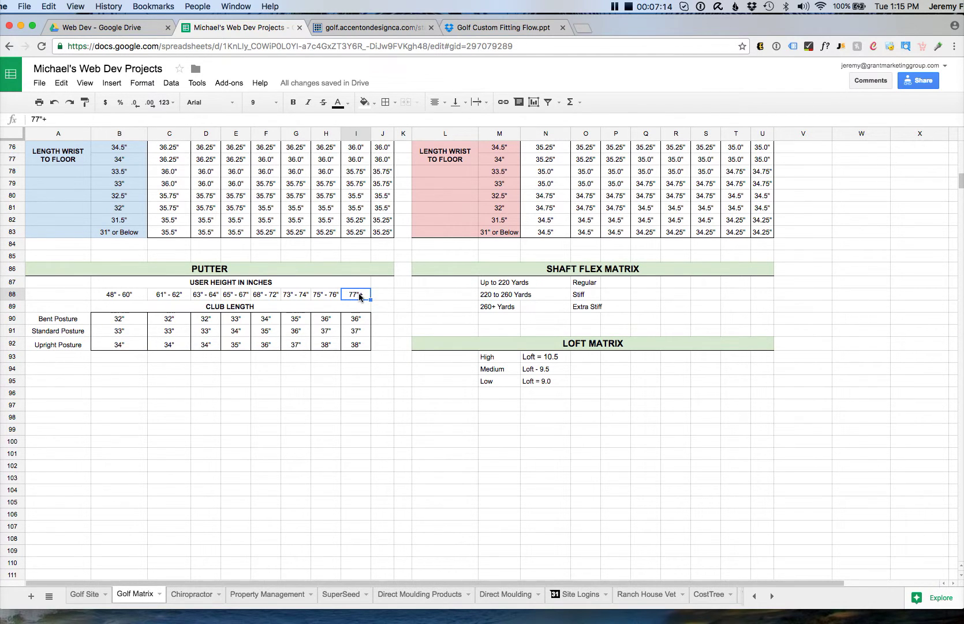
pyautogui.click(361, 348)
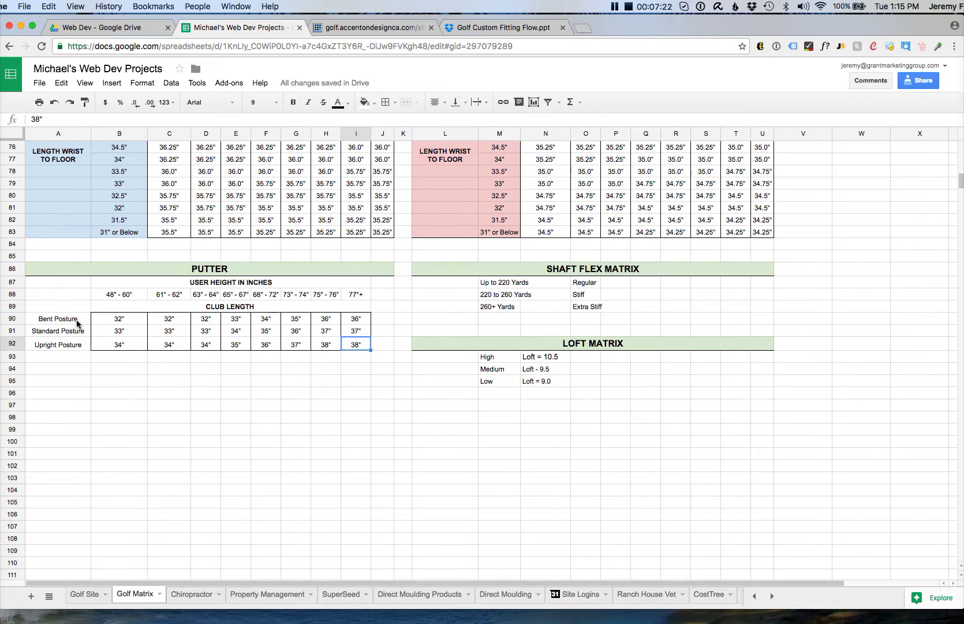
# Change the fitting form's putting posture to Bent and look up the Bent Posture putter length for a 68" - 72" user height.
pyautogui.click(387, 33)
pyautogui.click(689, 441)
pyautogui.click(263, 27)
pyautogui.click(266, 297)
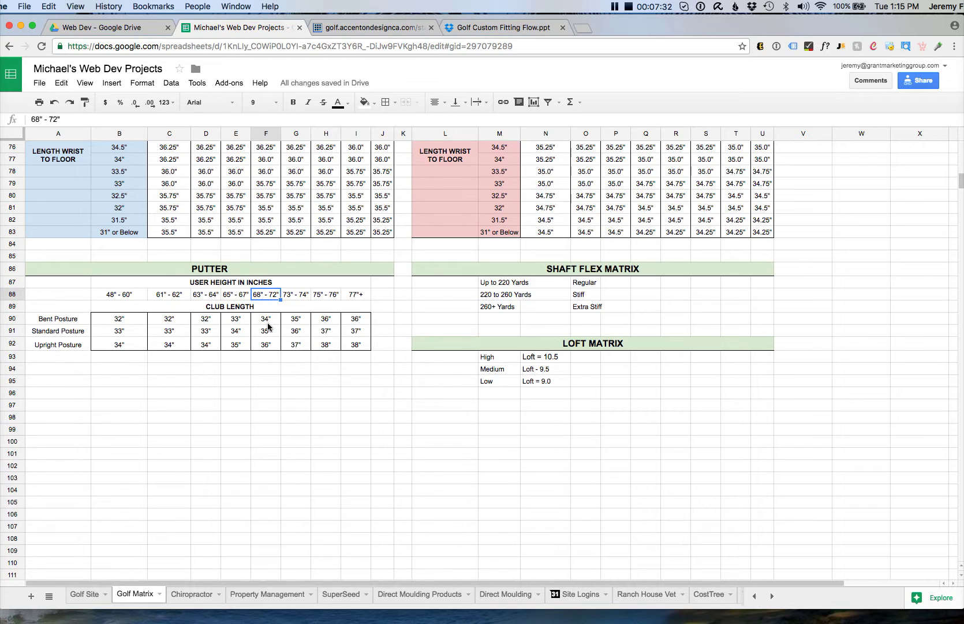
pyautogui.click(267, 320)
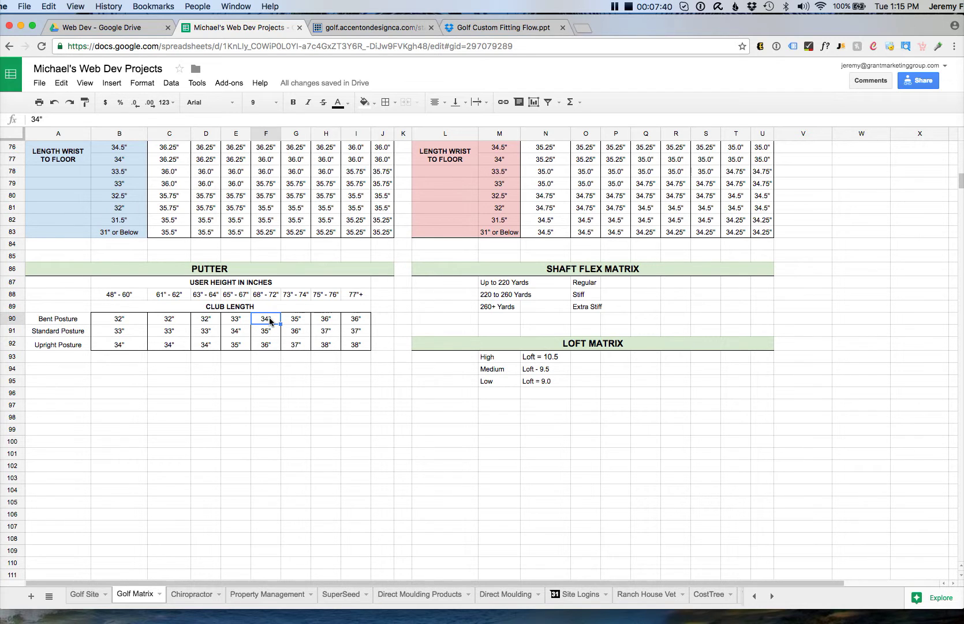
# Return to the fitting form and continue past the putting posture section with Bent selected.
pyautogui.click(386, 27)
pyautogui.click(482, 515)
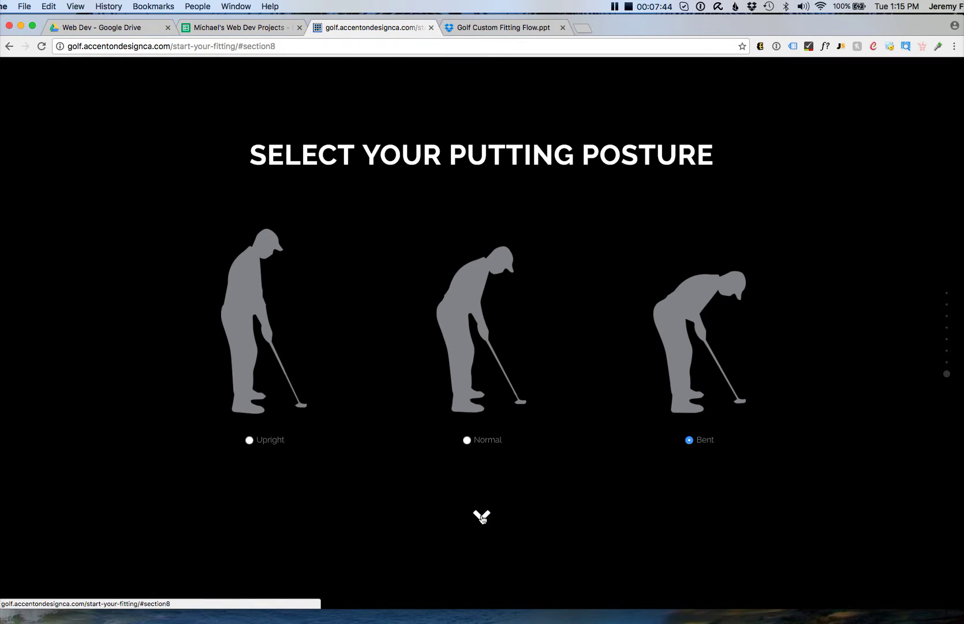